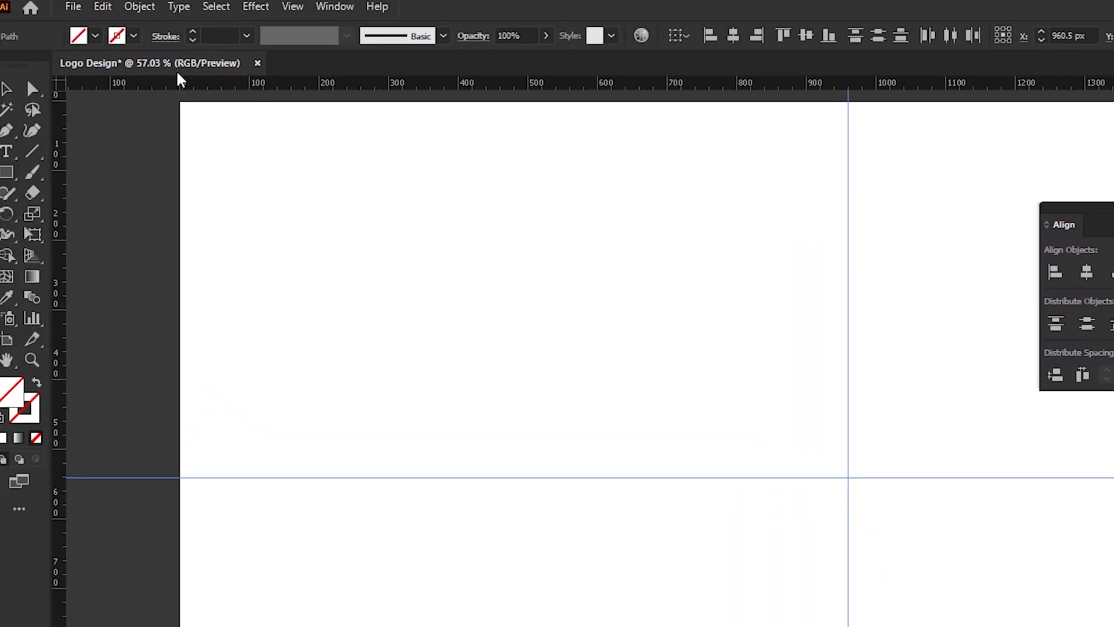
- Lock the selected guides that cross at the centre of the artboard
left_click(150, 10)
mouse_move(214, 140)
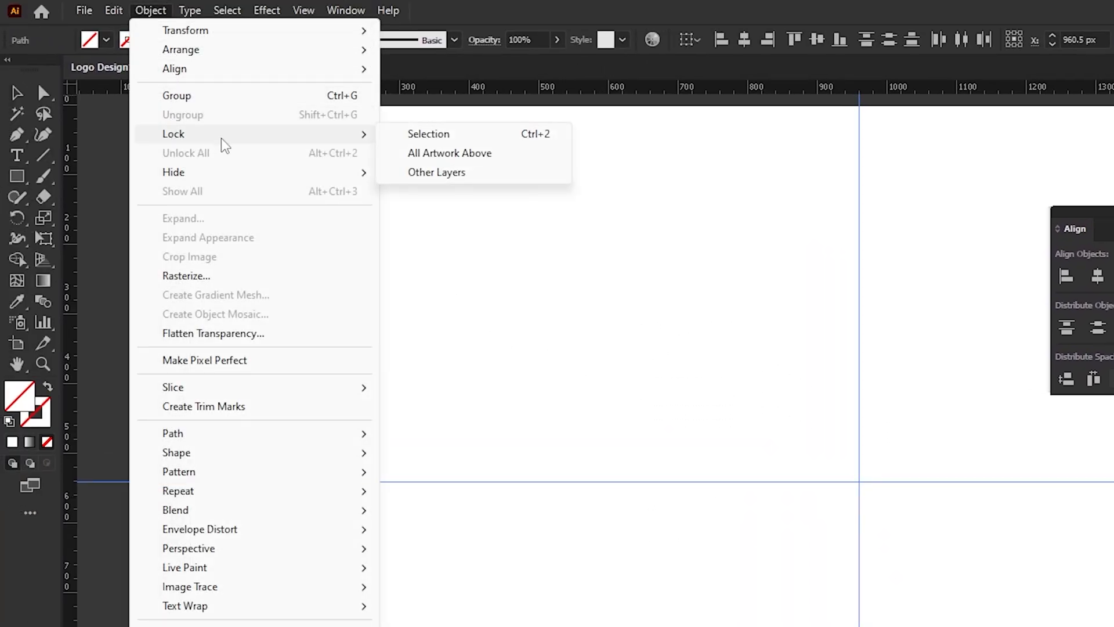
left_click(471, 137)
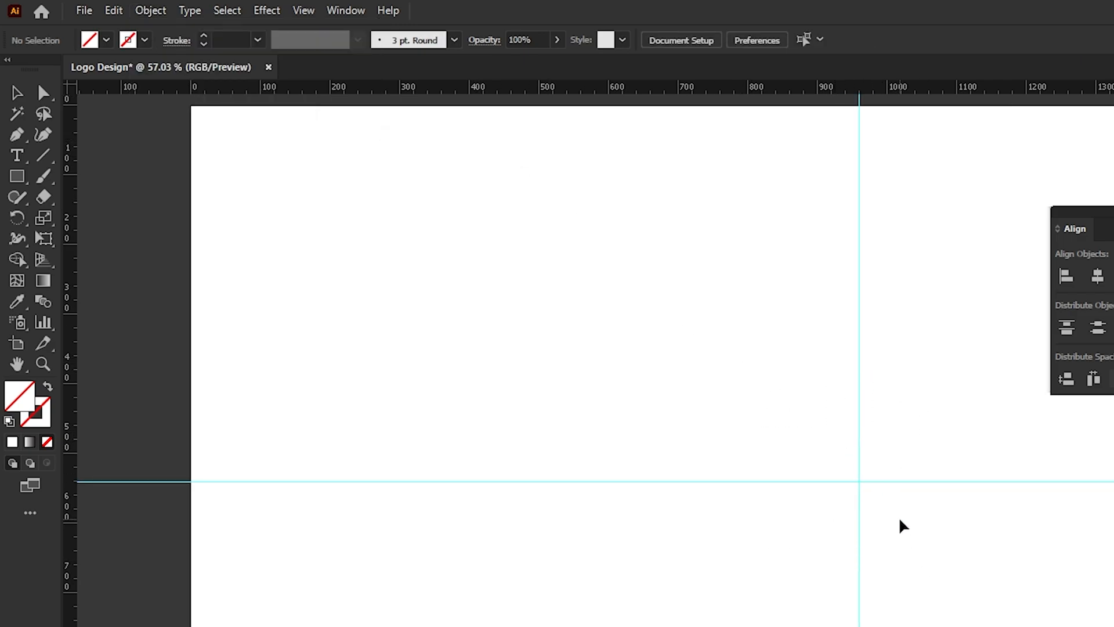
- Draw a circle about 336 px in diameter with the Ellipse tool, using no fill and a black stroke
left_click(16, 176)
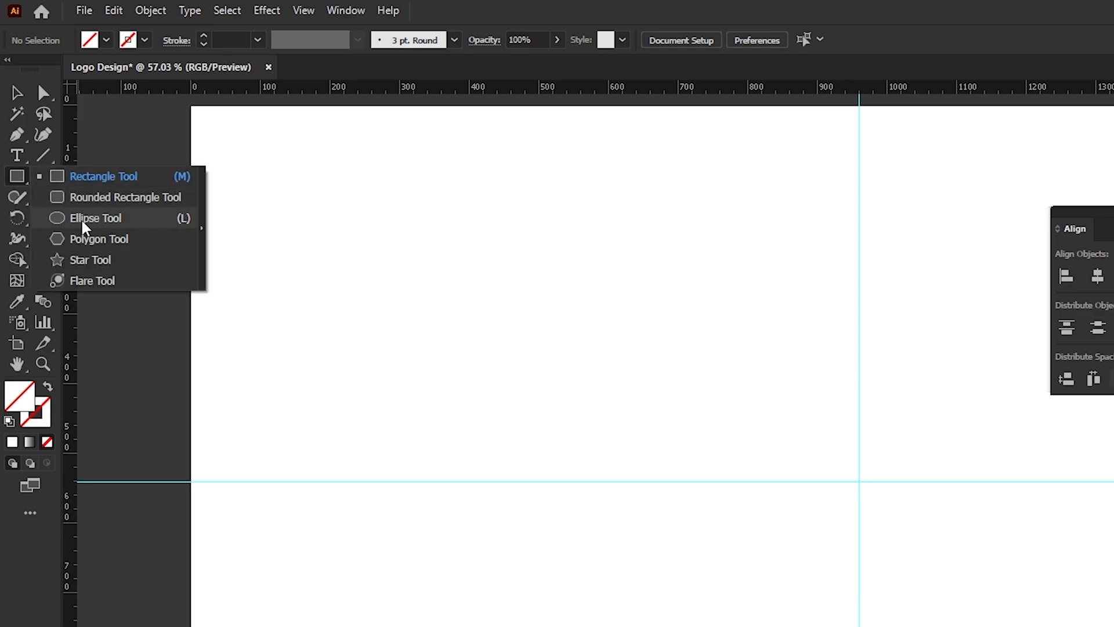
left_click(81, 220)
left_click(143, 40)
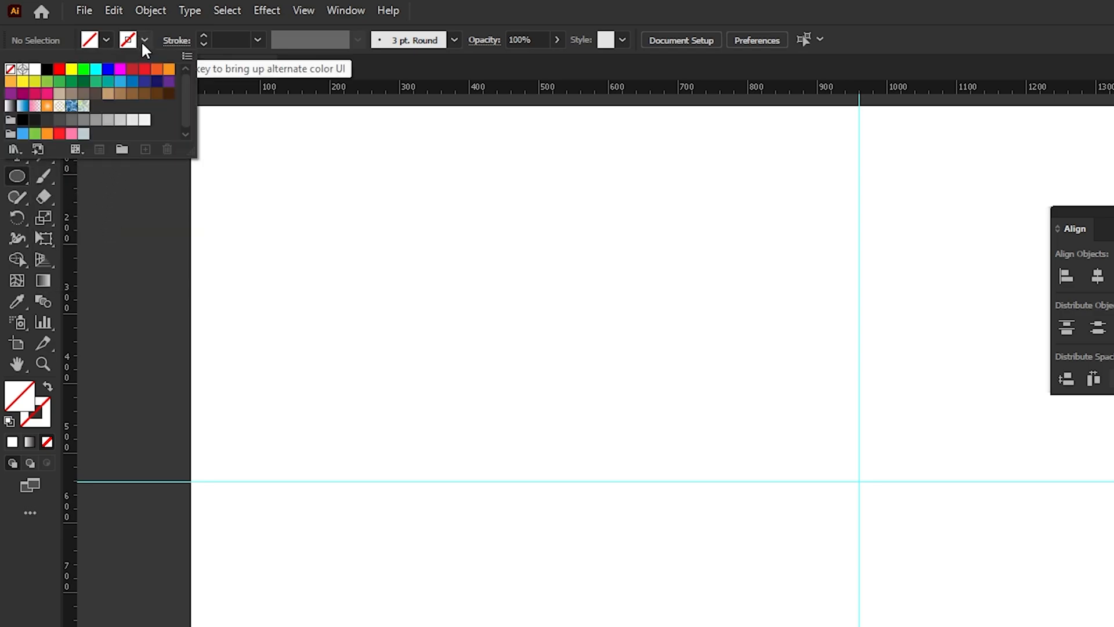
left_click(47, 69)
left_click(146, 41)
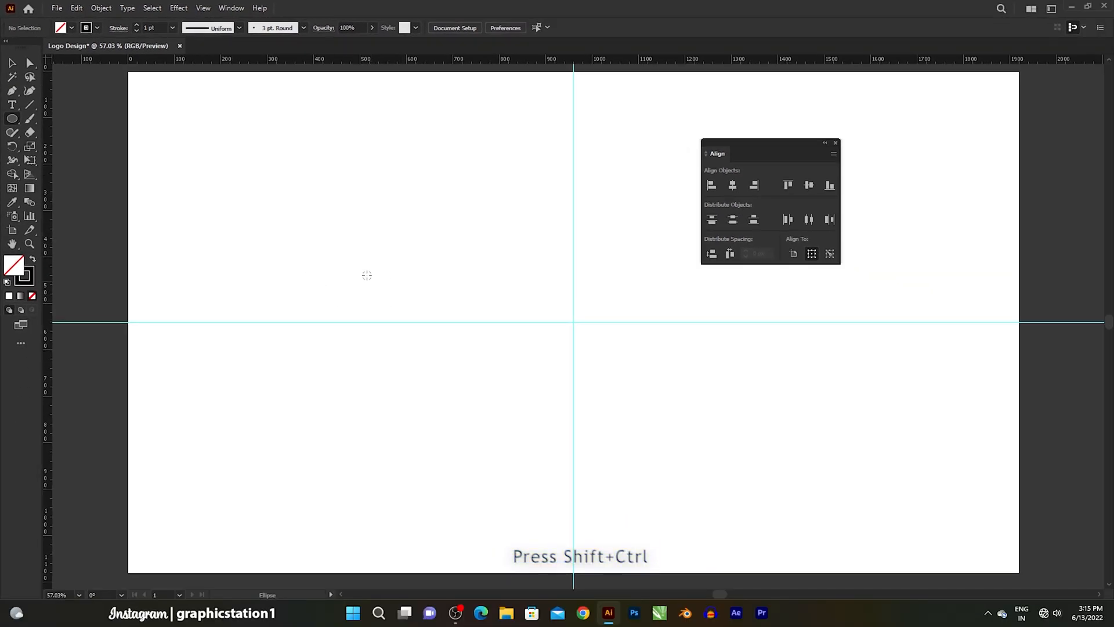
left_click_drag(316, 338, 382, 255)
- Centre the circle horizontally and vertically on the artboard, then deselect it
left_click(14, 62)
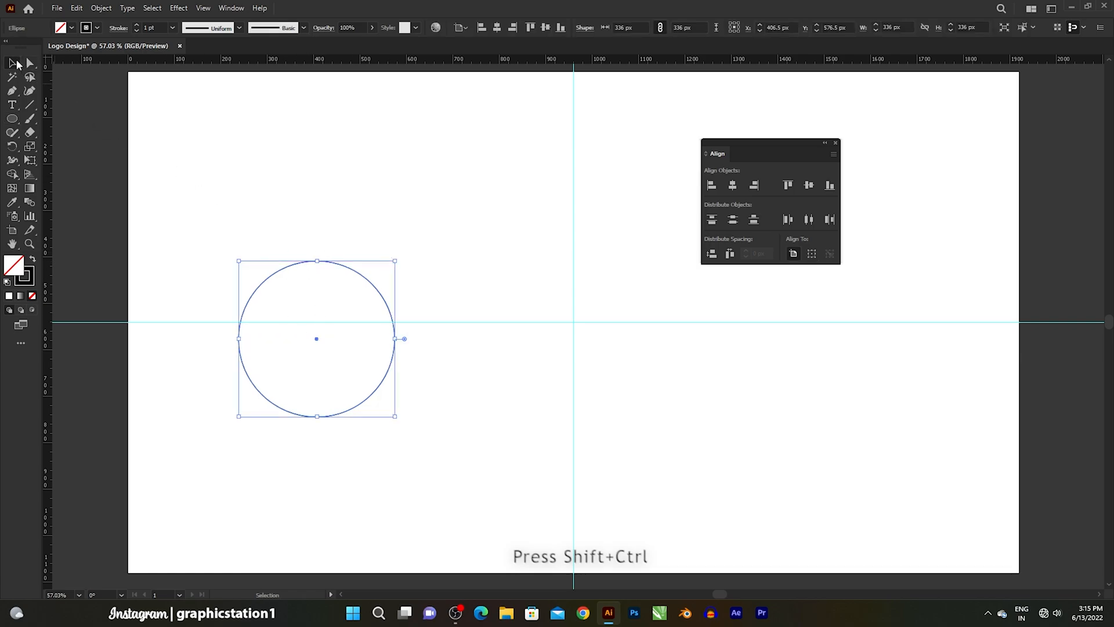
left_click(733, 186)
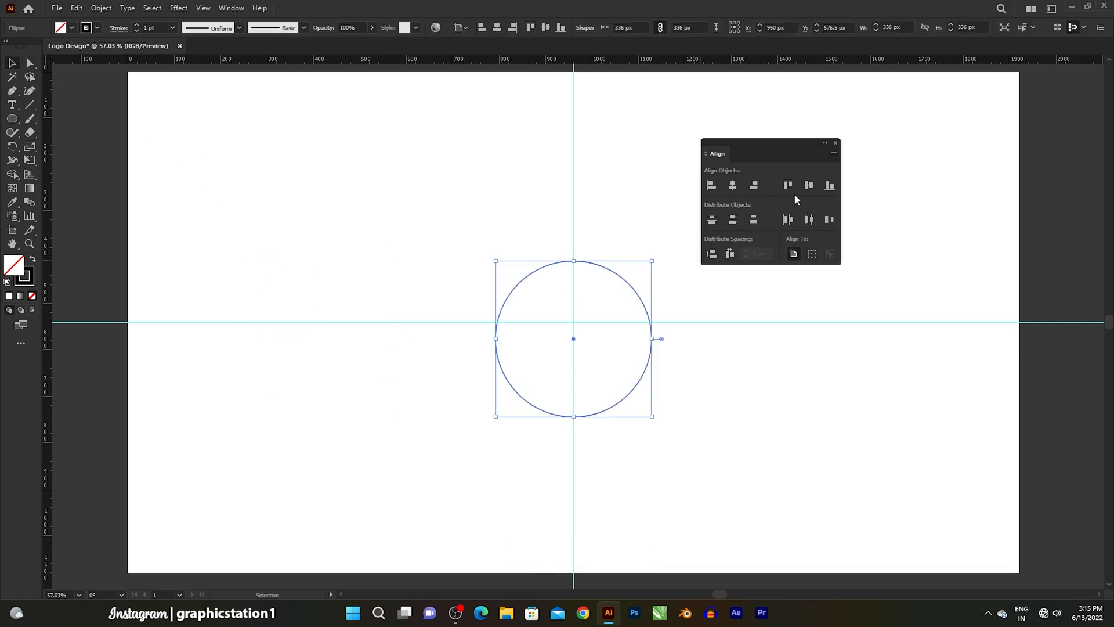
left_click(809, 186)
left_click(629, 271)
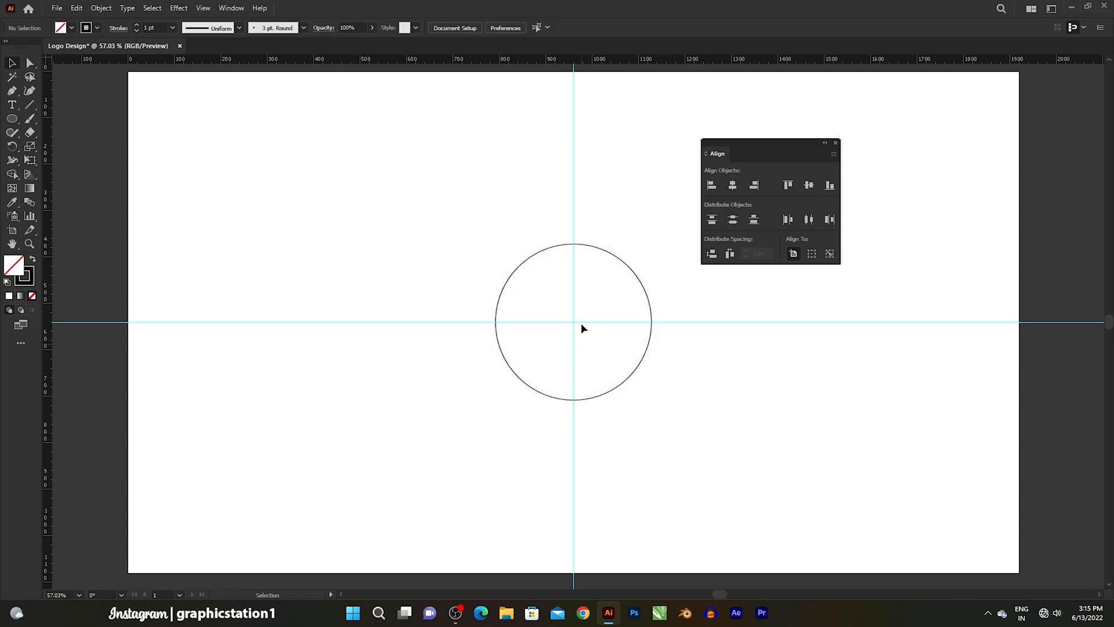
- Paste a copy of the circle in front and move it left until its centre sits on the original's left edge
left_click_drag(541, 270, 547, 282)
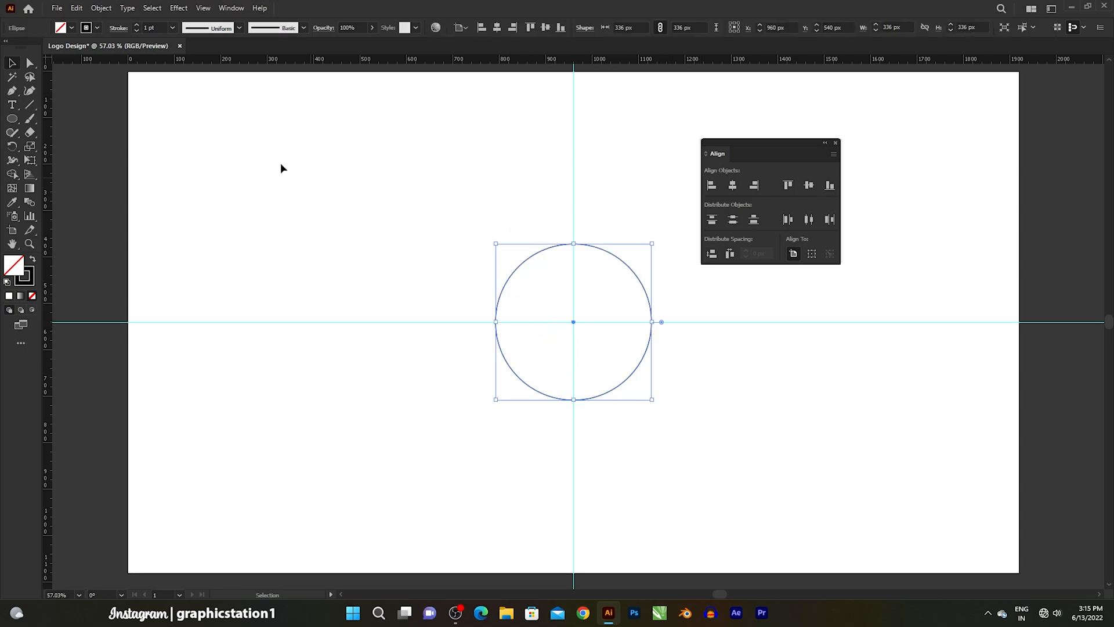
left_click(77, 8)
left_click(93, 65)
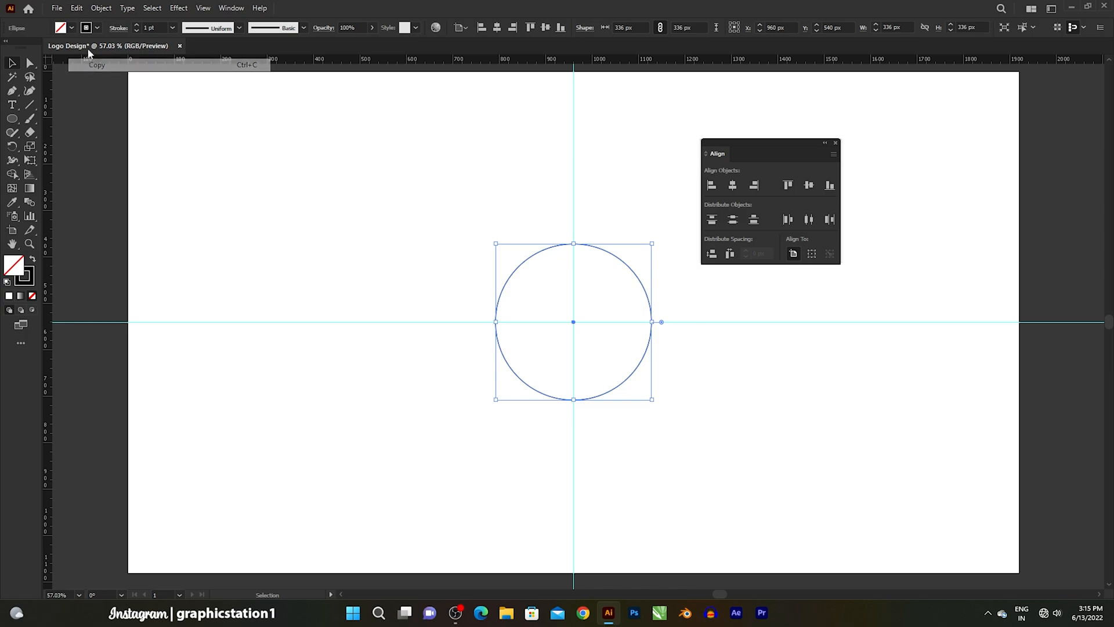
left_click(77, 8)
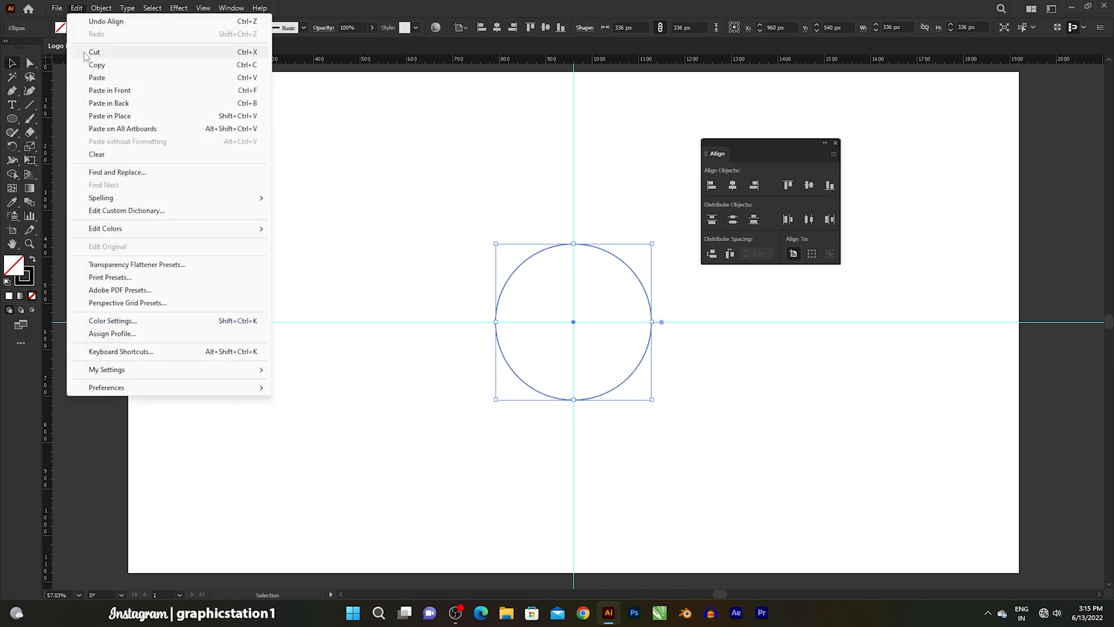
left_click(87, 91)
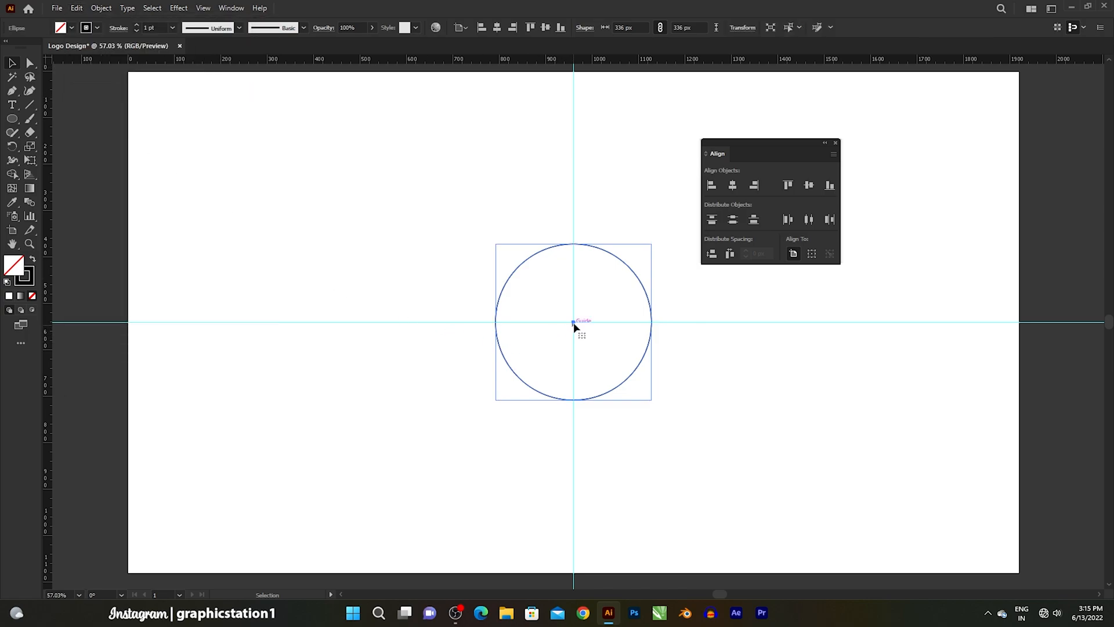
left_click_drag(574, 323, 496, 323)
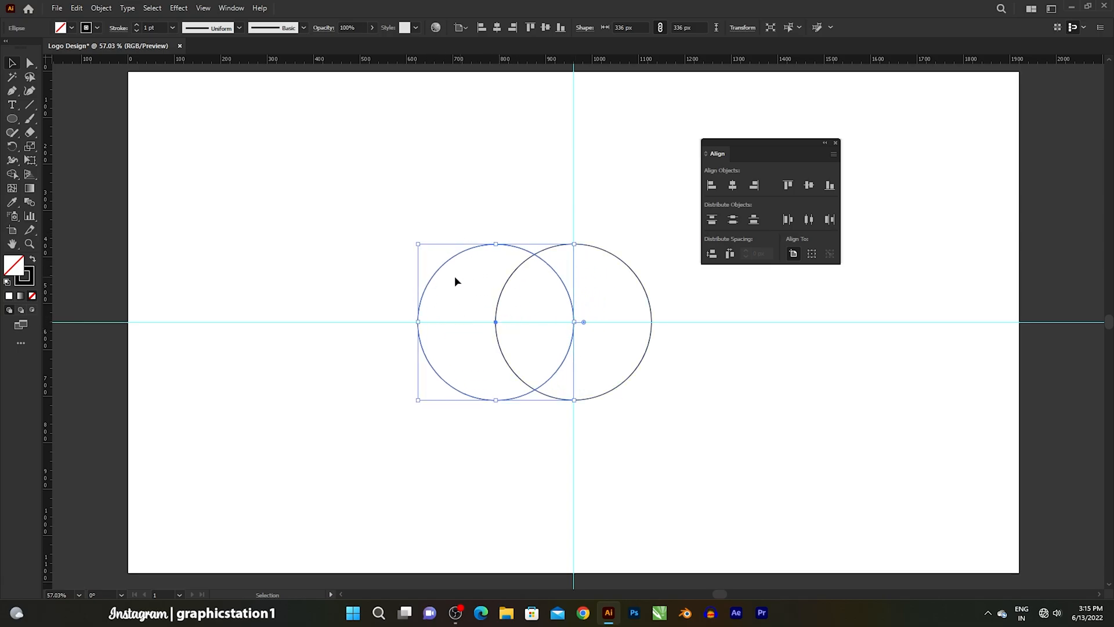
- Create a copy of the left circle rotated 60° about the intersection of the guides
left_click(12, 146)
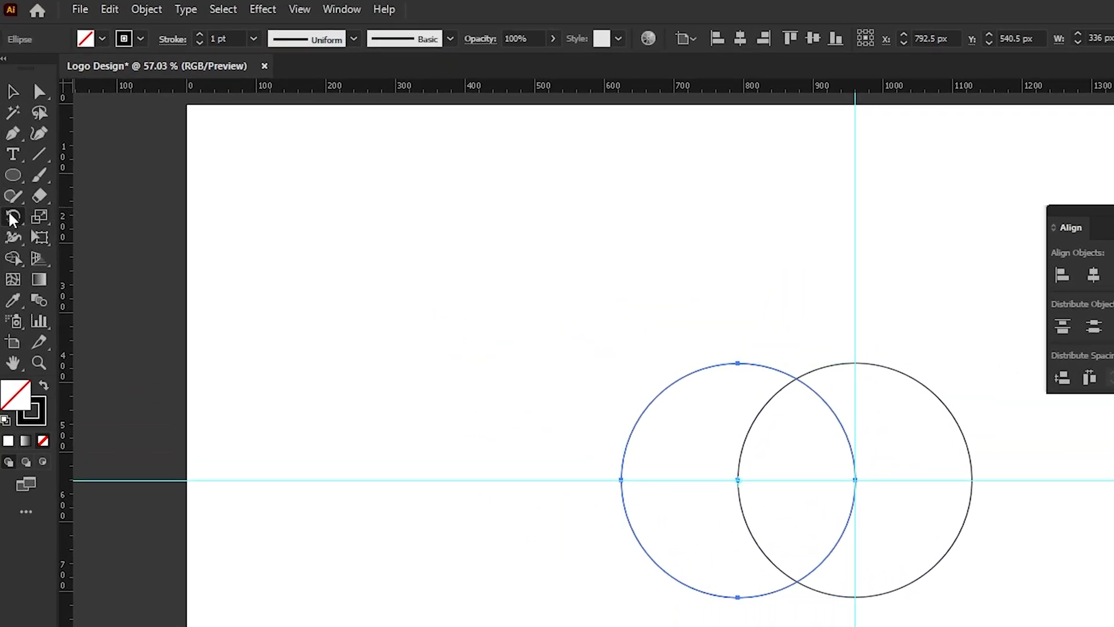
left_click(90, 220)
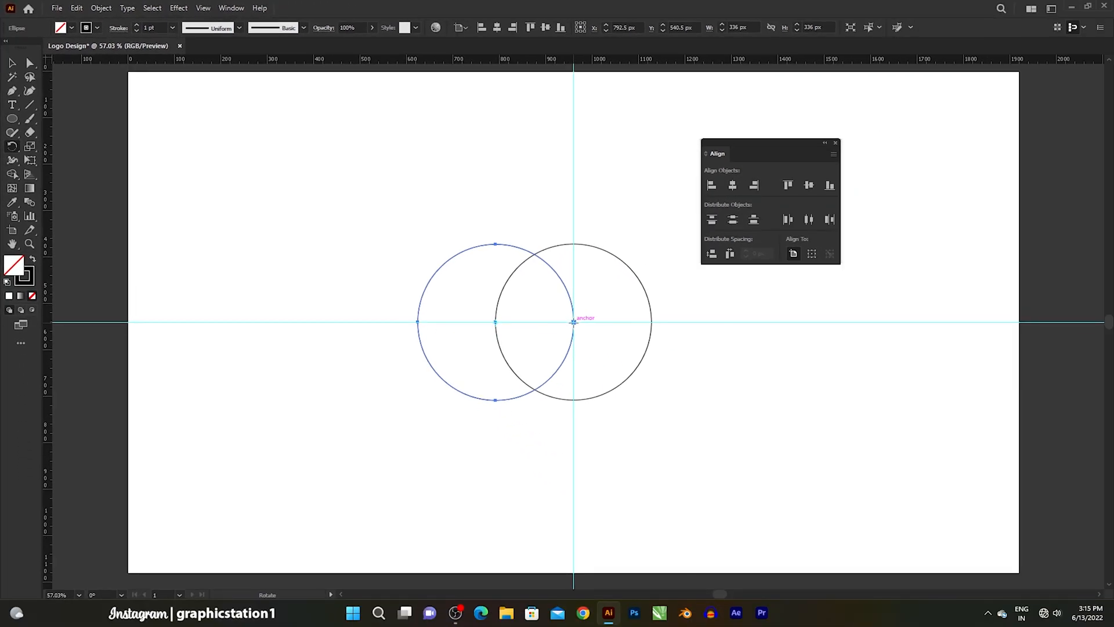
left_click(573, 321, "alt")
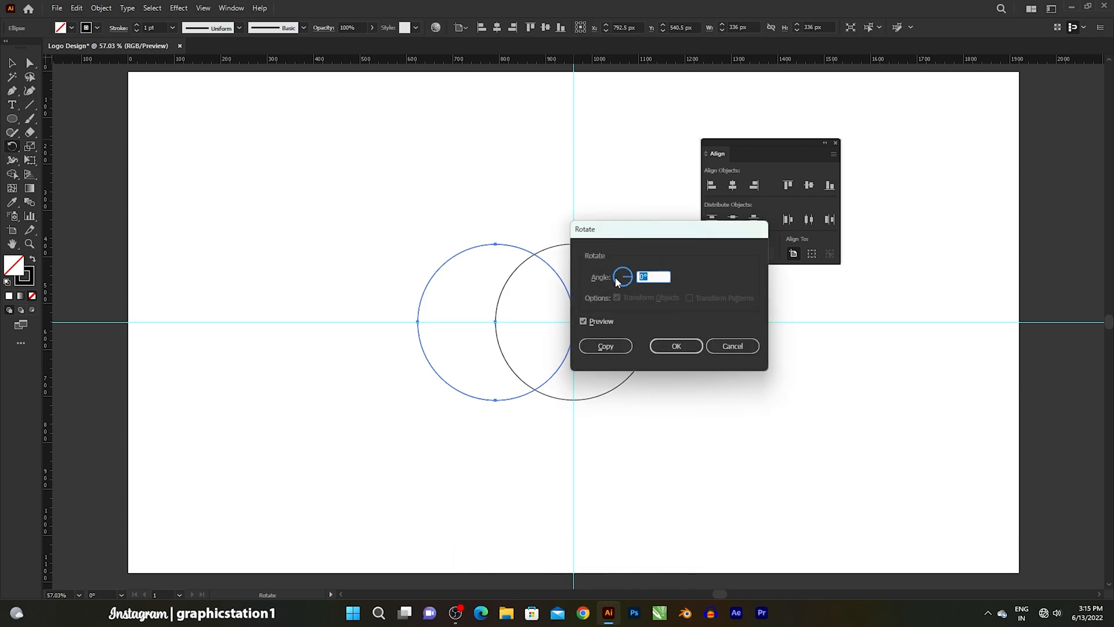
left_click(583, 321)
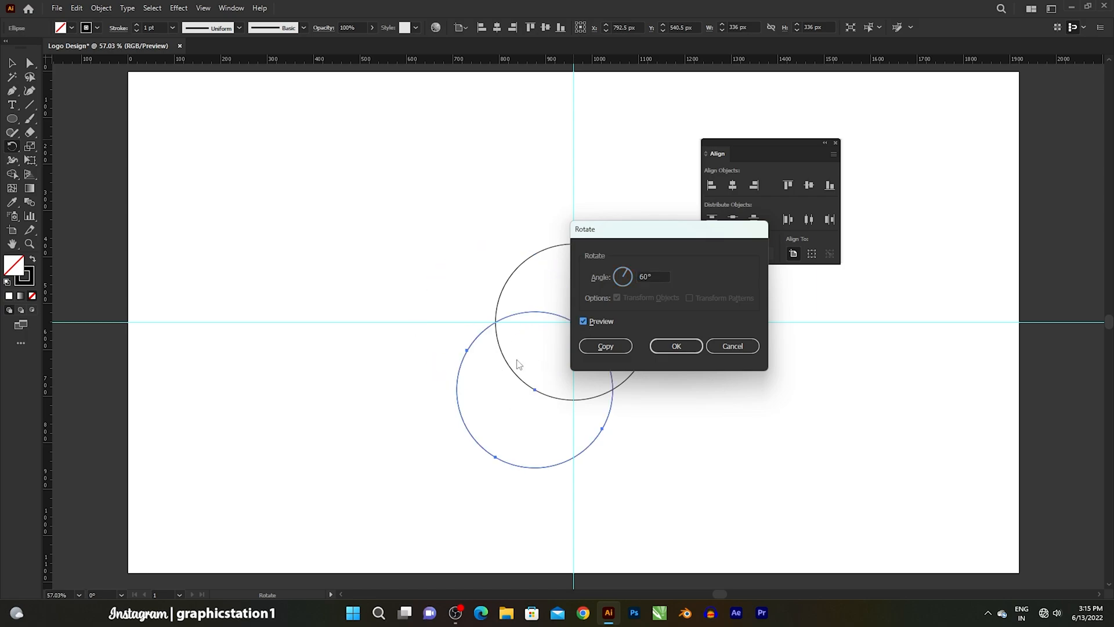
left_click(605, 347)
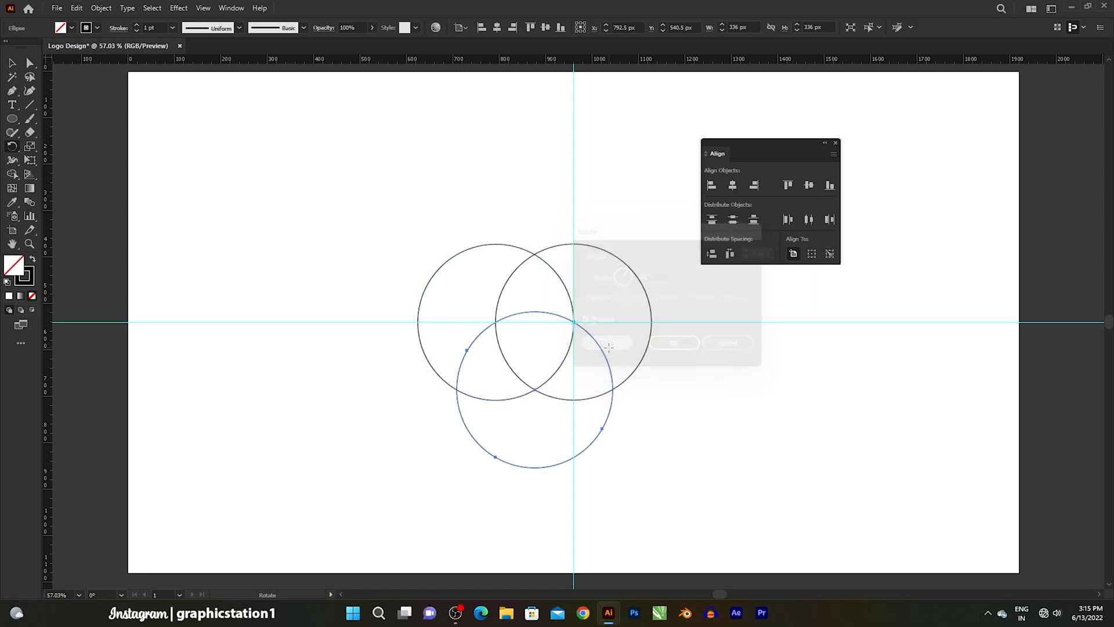
- Repeat the 60° rotated copy to complete a ring of six circles, and move the Align panel away from the artwork
key("ctrl+d")
key("ctrl+d")
key("ctrl+d")
key("ctrl+d")
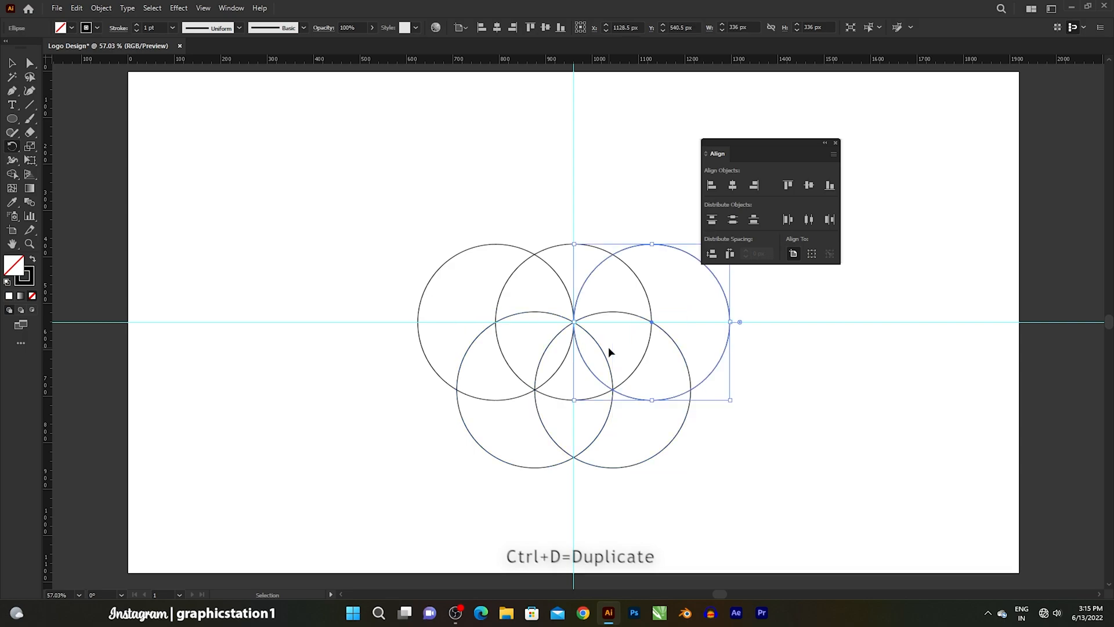
key("r")
key("v")
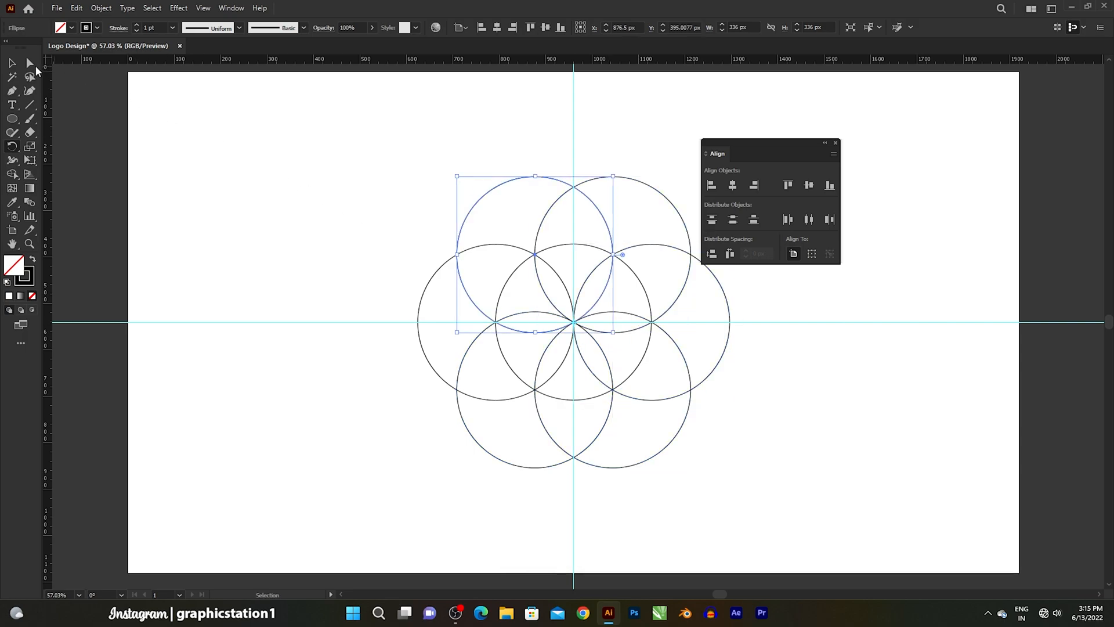
left_click(290, 191)
left_click_drag(731, 143, 972, 81)
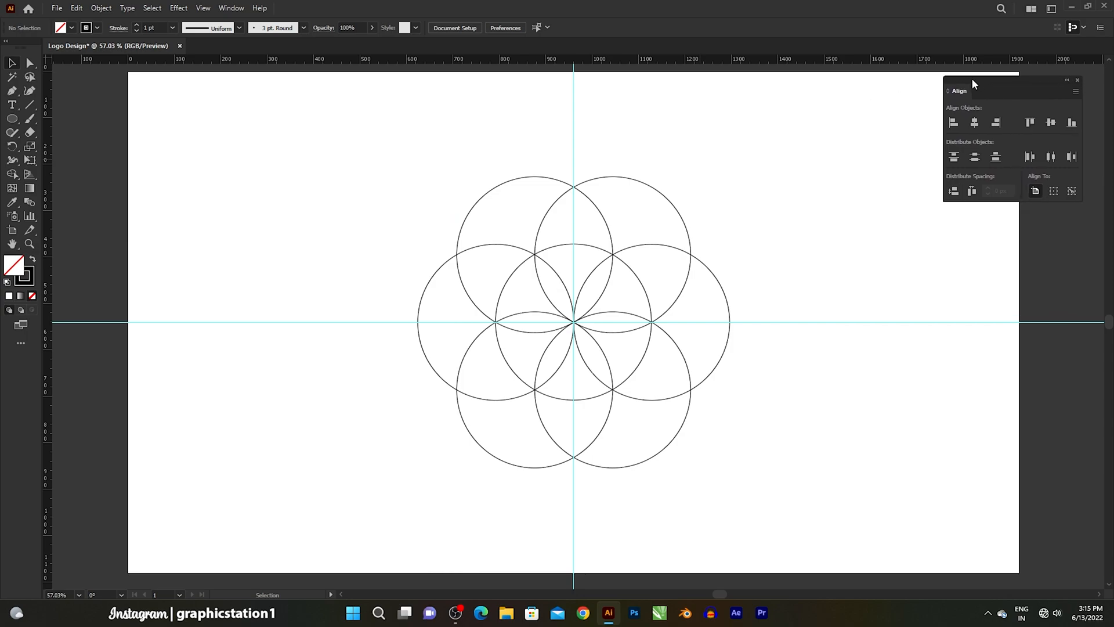
- Paste a copy of the centre circle in front and scale it from its centre until it encloses the ring of circles
left_click(563, 245)
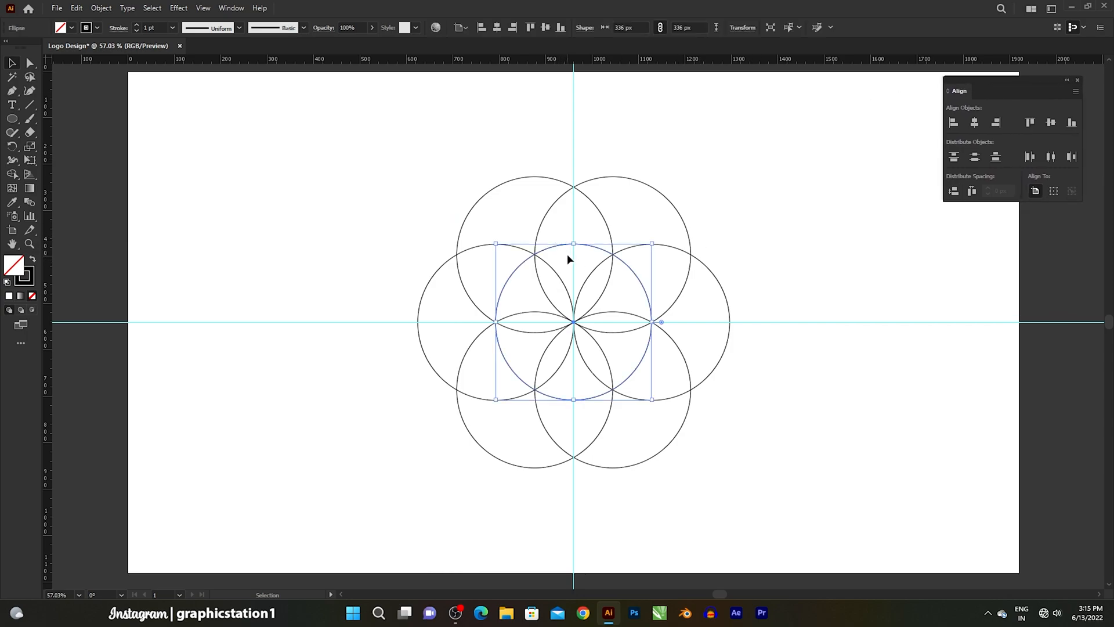
left_click(74, 11)
left_click(81, 64)
left_click(78, 10)
left_click(110, 90)
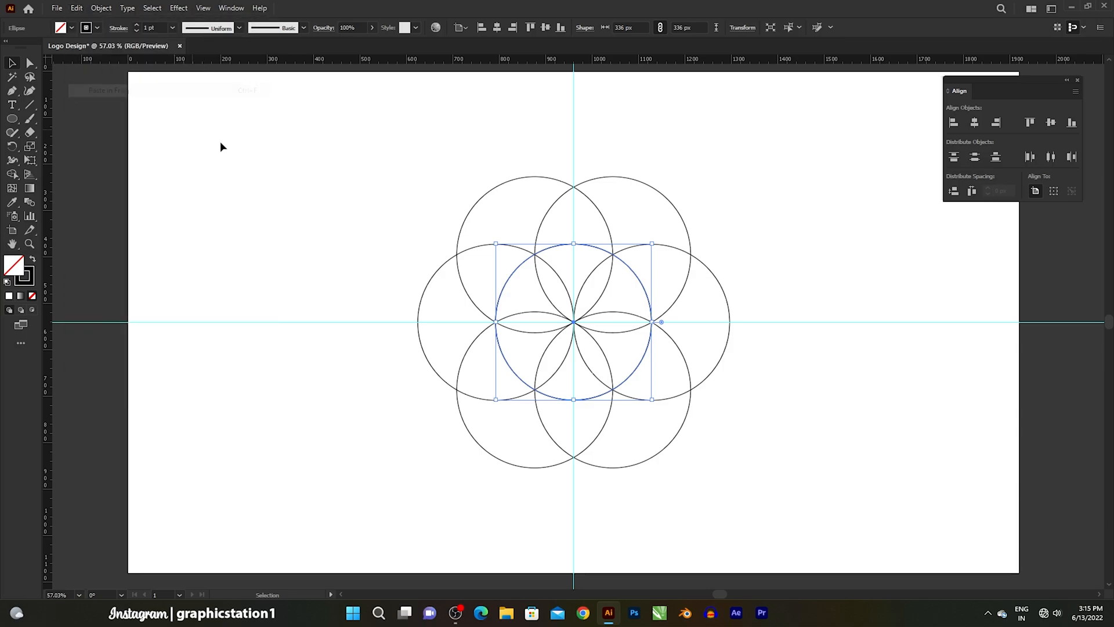
left_click_drag(652, 244, 757, 168)
key("ctrl+shift+a")
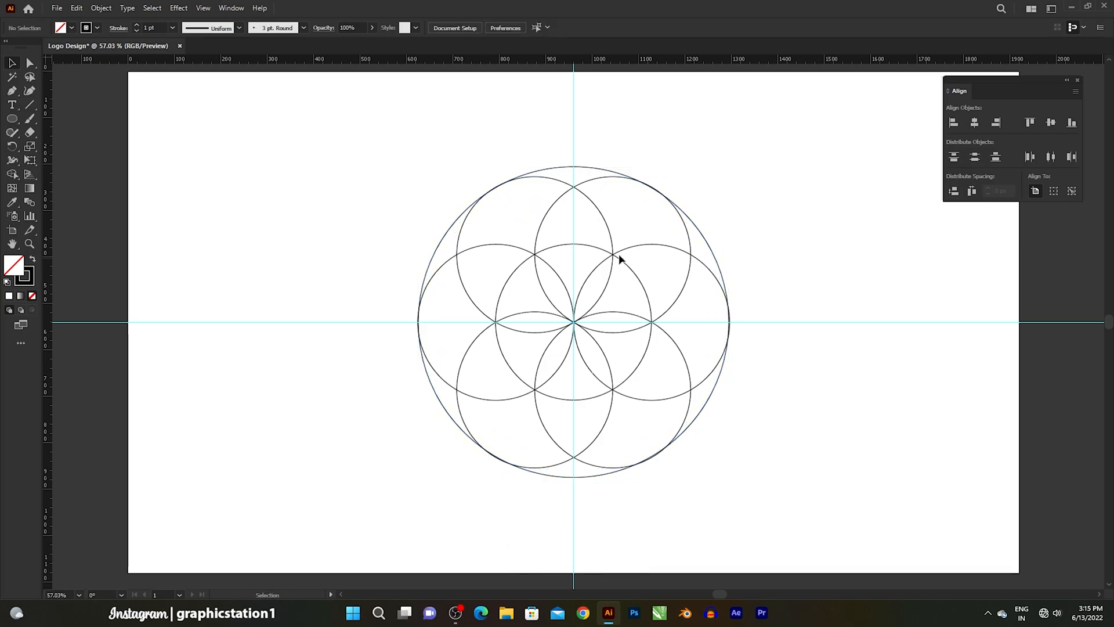
- Paste another copy of the centre circle in front and move it up to the upper intersection of the two top circles
left_click(551, 249)
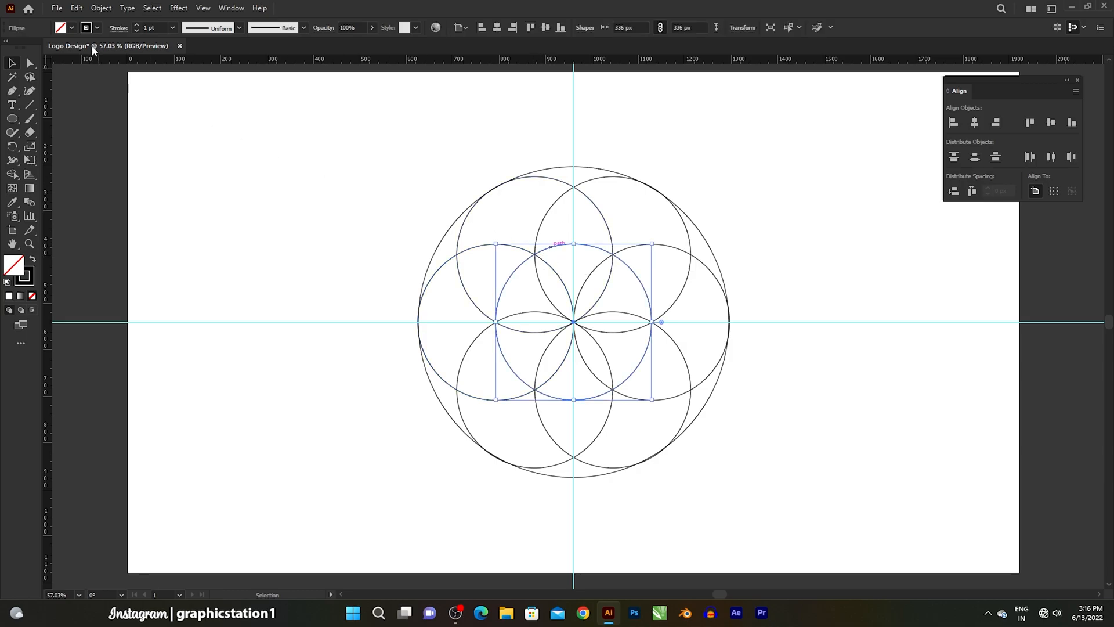
left_click(80, 10)
left_click(97, 65)
left_click(76, 9)
left_click(109, 91)
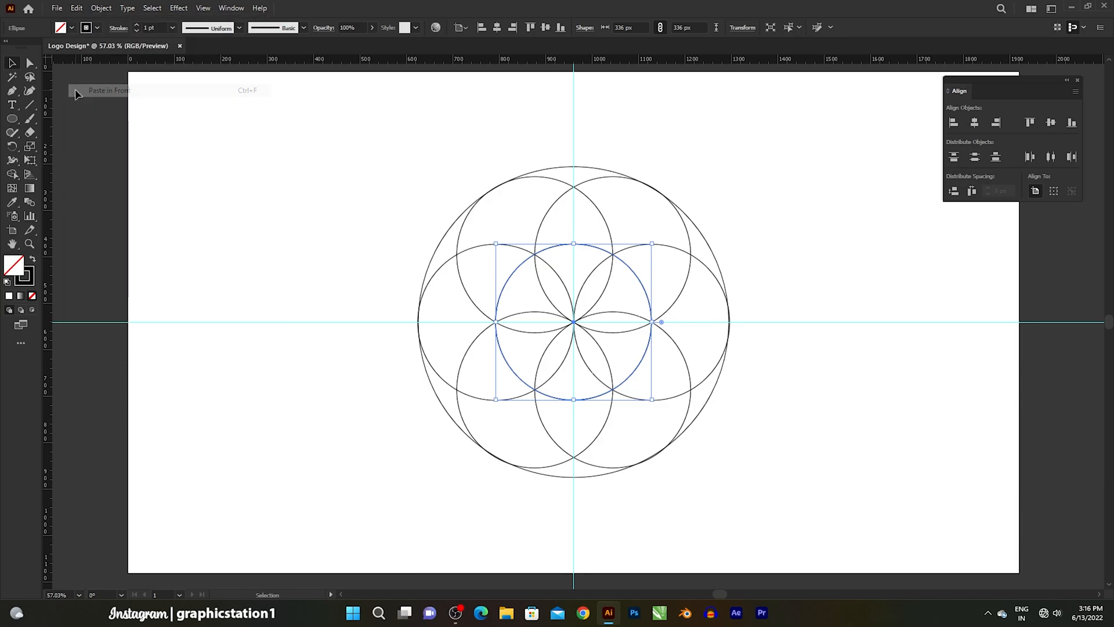
left_click_drag(575, 322, 572, 186)
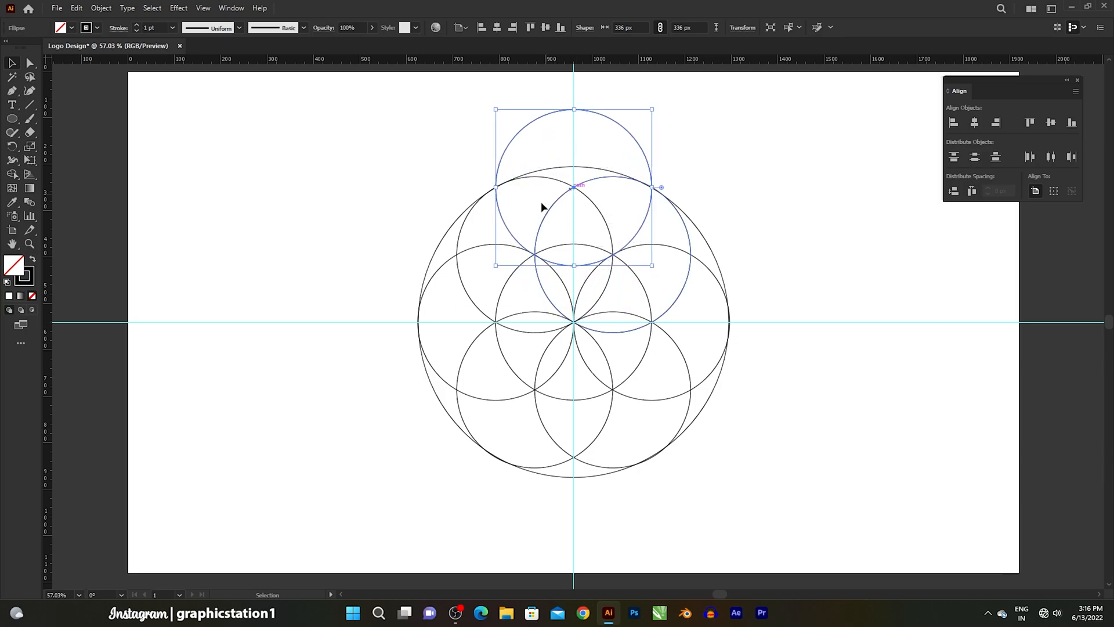
- Copy the top circle at 60° about the guide intersection and repeat the rotation to form an outer ring of six circles
left_click_drag(16, 145, 72, 151)
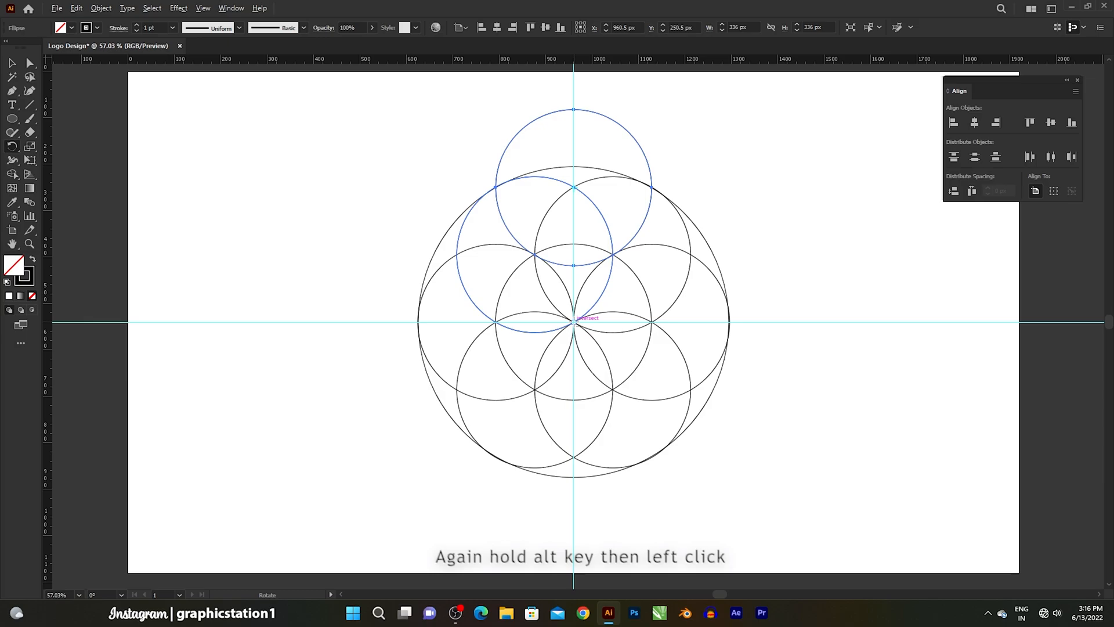
left_click(573, 322, "alt")
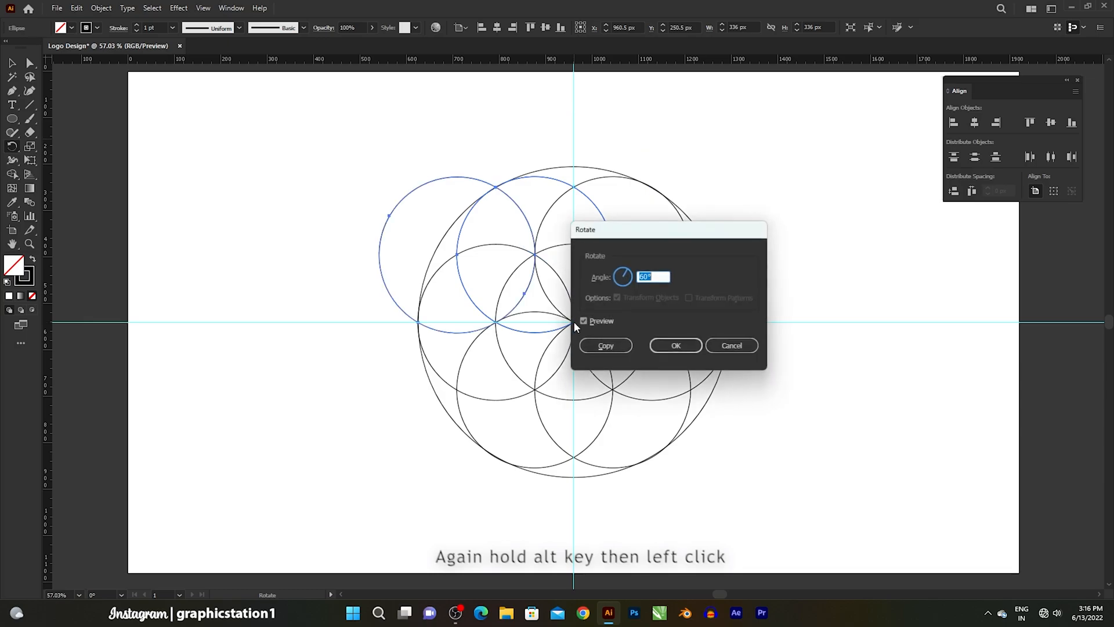
left_click(605, 347)
key("ctrl+d")
key("ctrl+d")
key("ctrl+d")
key("ctrl+d")
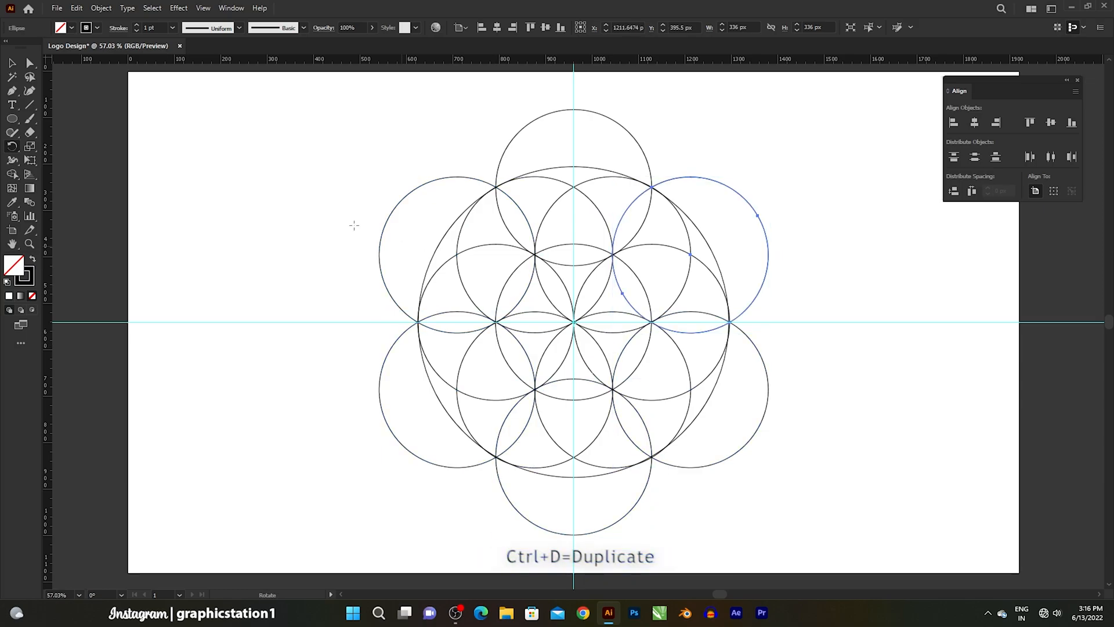
key("v")
left_click(249, 176)
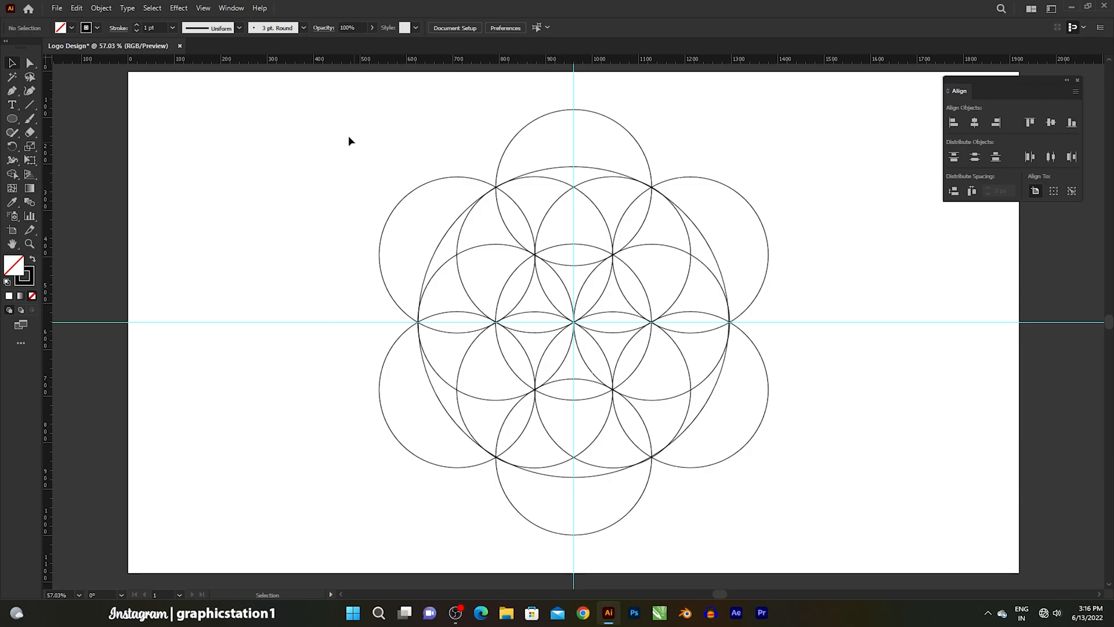
- Select all the circles, activate the Shape Builder tool and set the fill to black
left_click_drag(348, 128, 789, 544)
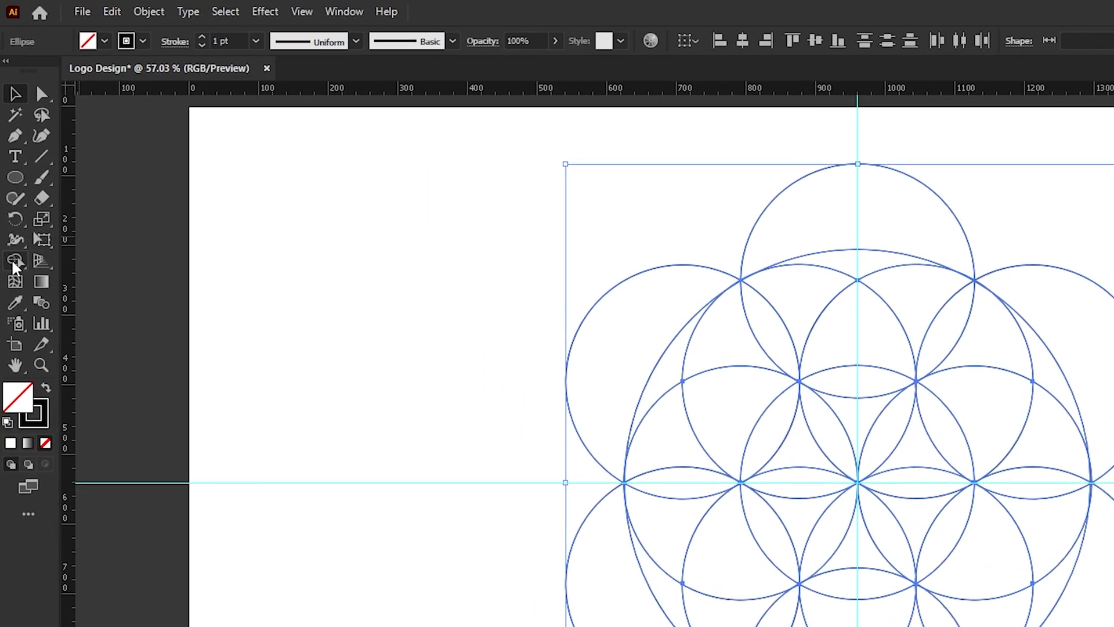
left_click(12, 174)
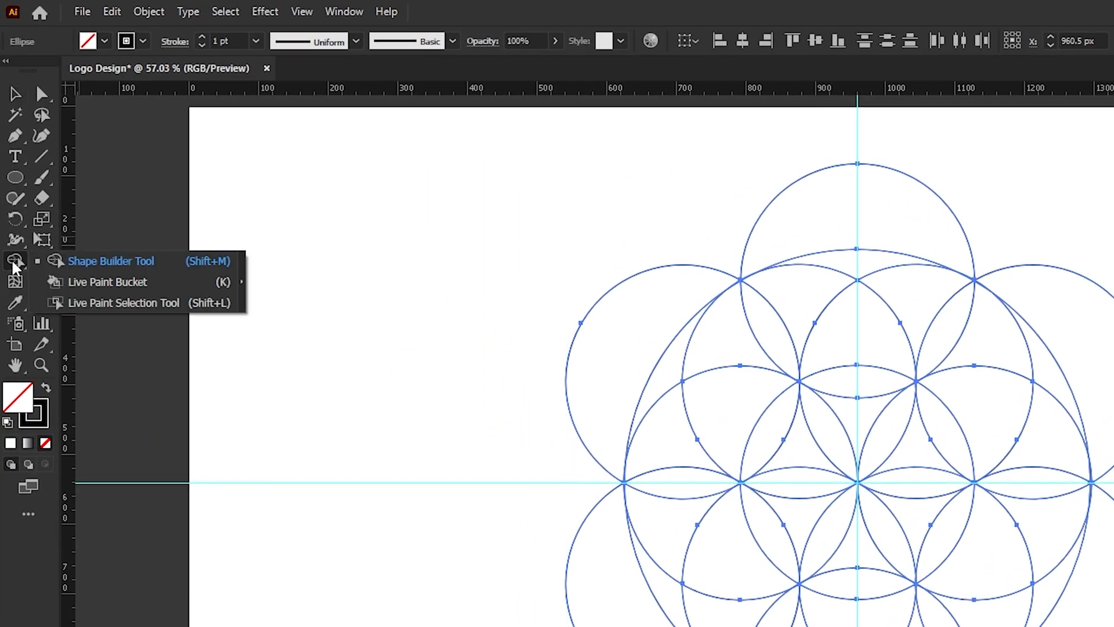
left_click(109, 265)
left_click(104, 40)
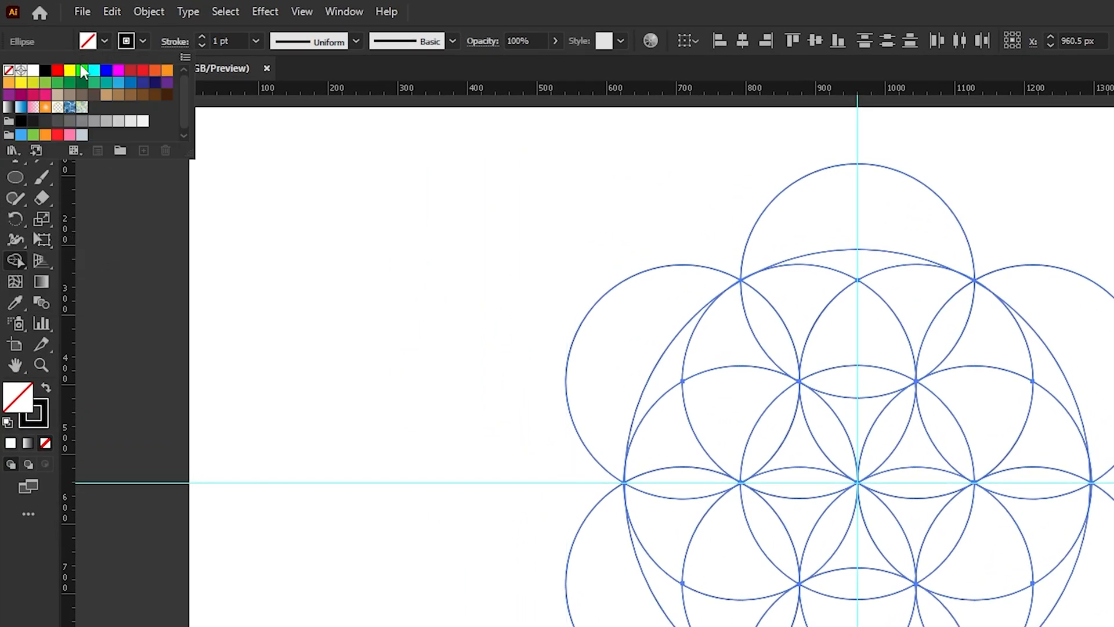
left_click(45, 70)
left_click(108, 42)
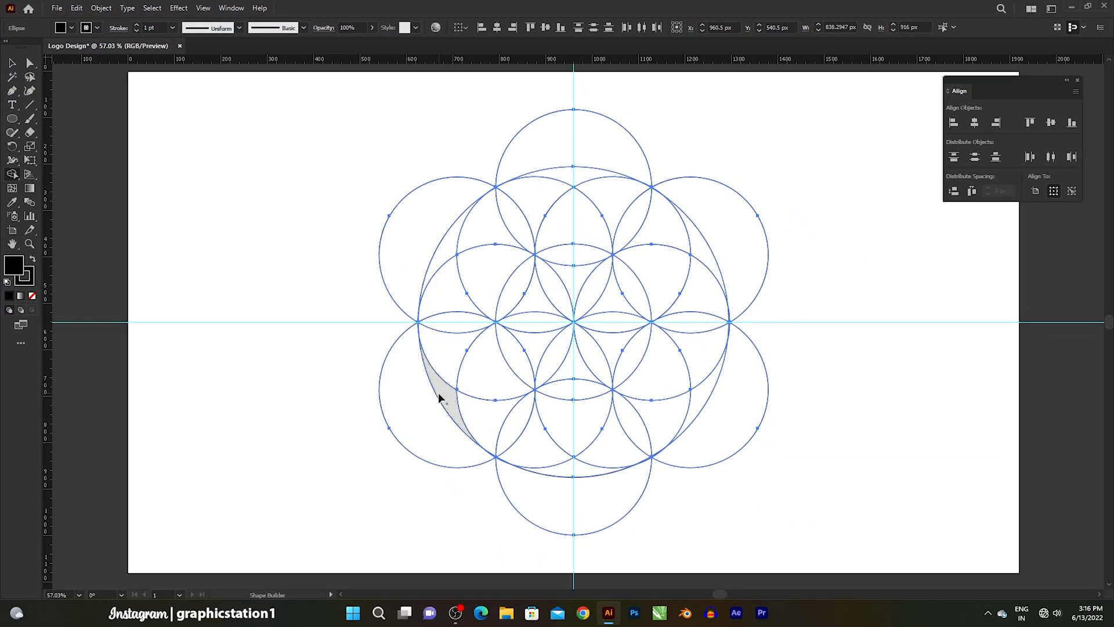
- Merge the left-side regions inside the large circle into one black curved teardrop shape with the Shape Builder tool
left_click_drag(441, 394, 451, 304)
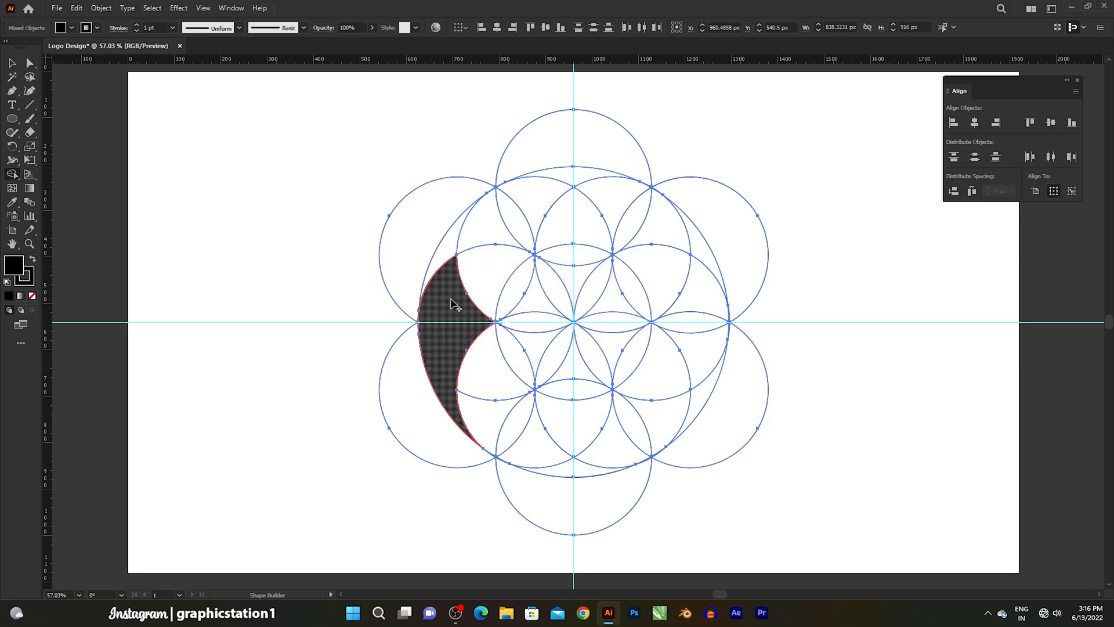
left_click(517, 288)
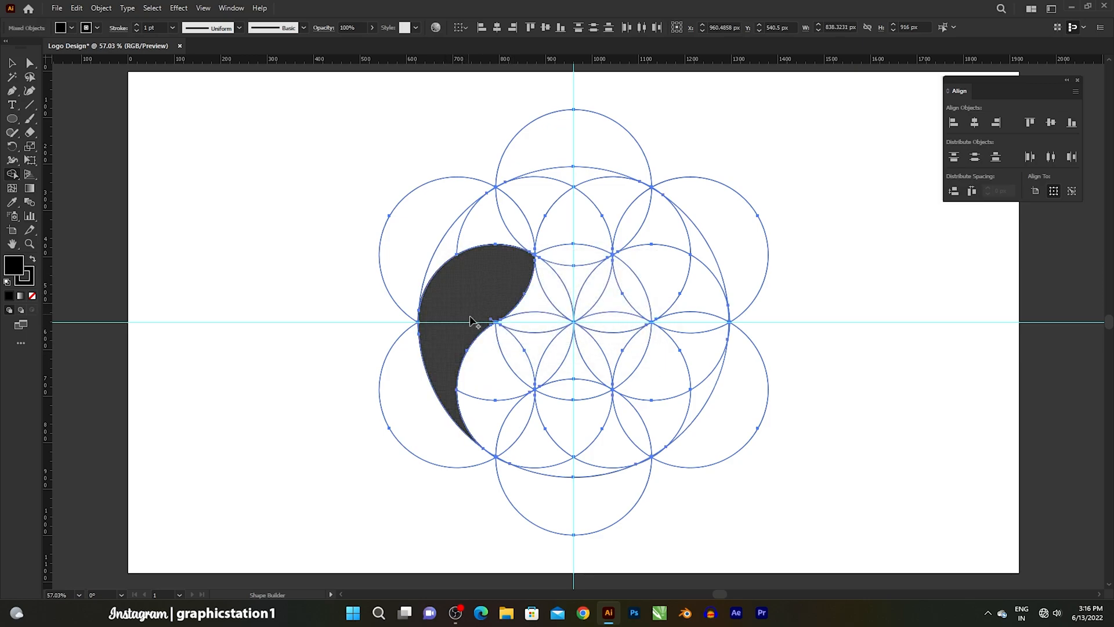
scroll(481, 330, "up", 2)
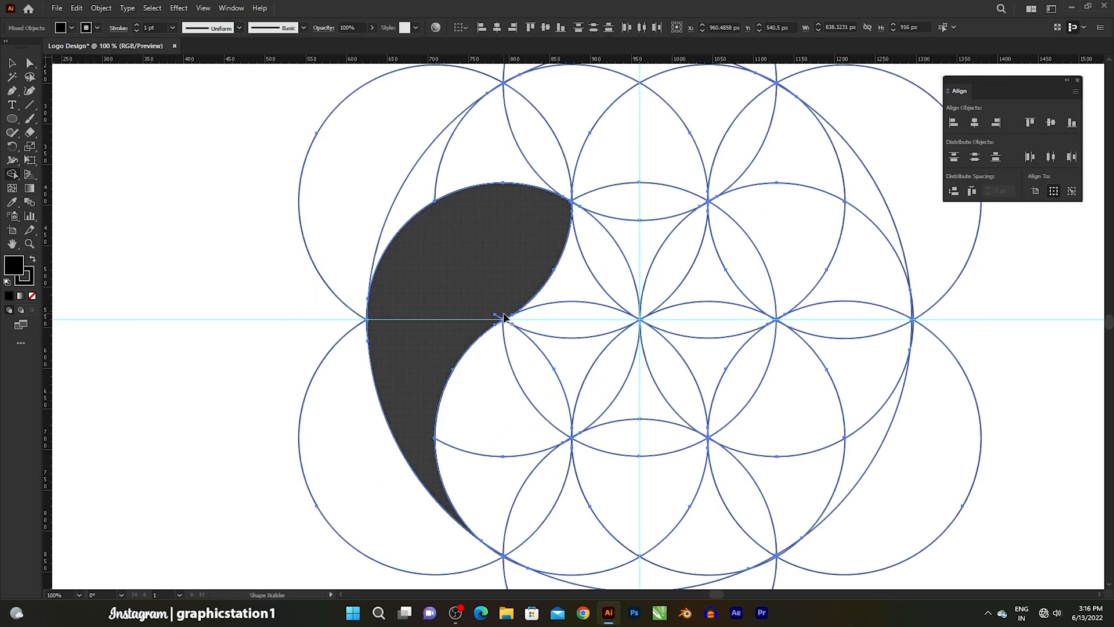
scroll(497, 323, "up", 3)
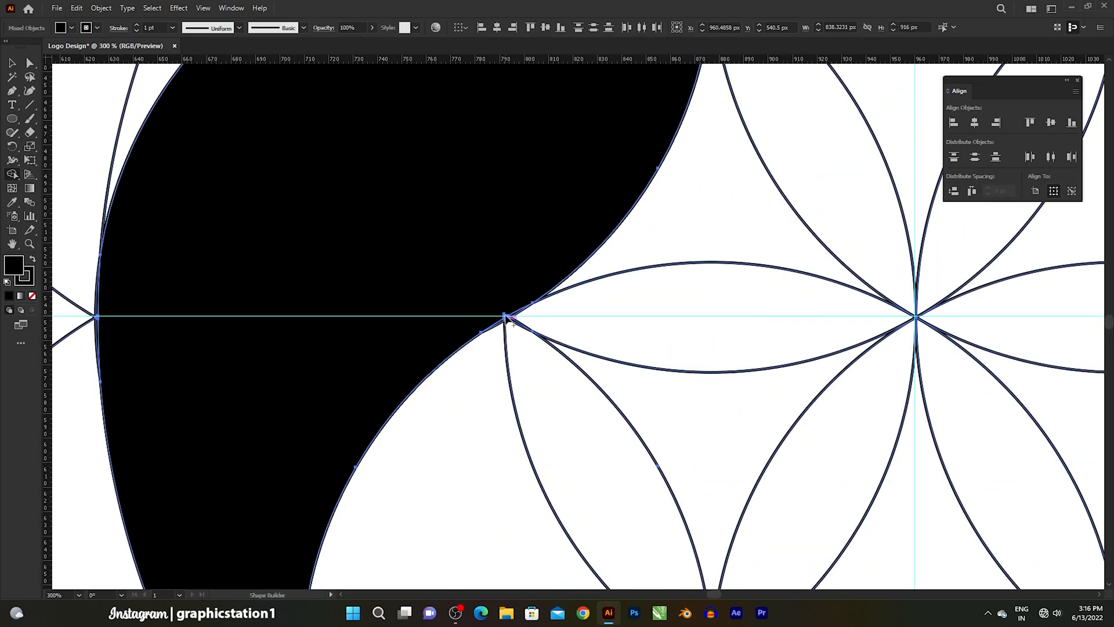
scroll(497, 319, "down", 3)
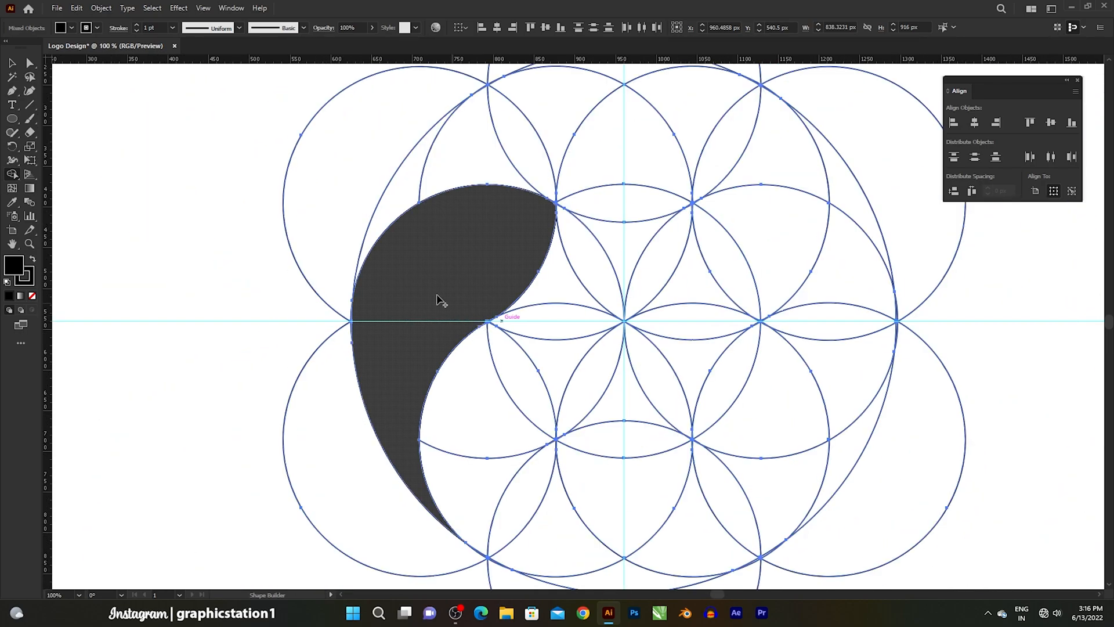
- Select only the merged black teardrop shape and cut it out of the circle grid
left_click(12, 63)
left_click(306, 250)
left_click(430, 286)
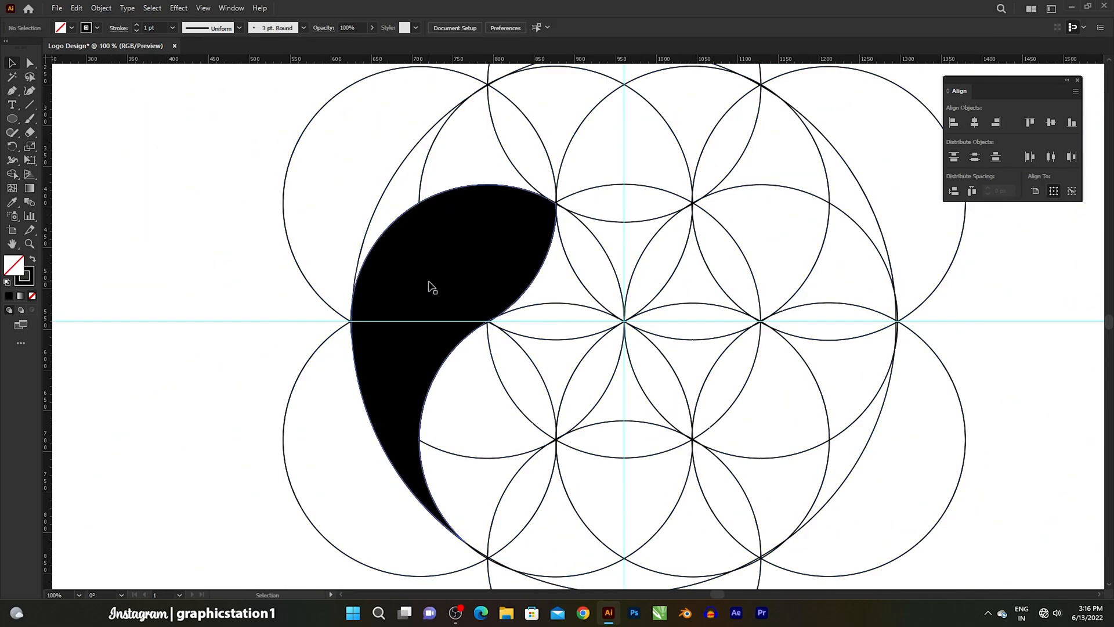
left_click(77, 8)
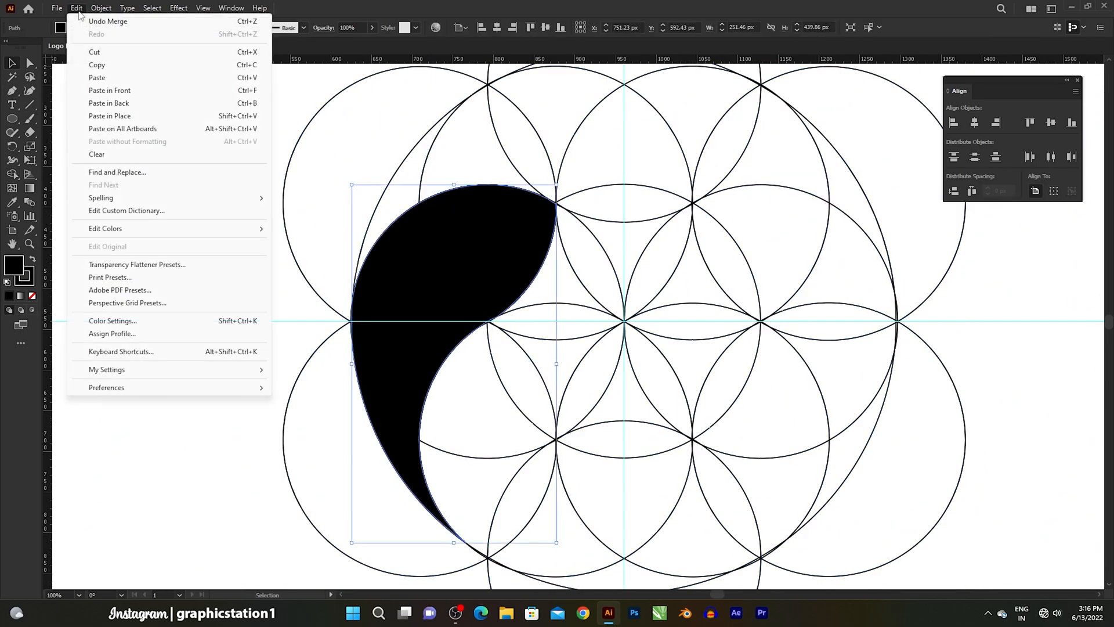
left_click(93, 51)
- Delete all the remaining construction circles and paste the cut teardrop shape back in front
scroll(391, 282, "down", 3)
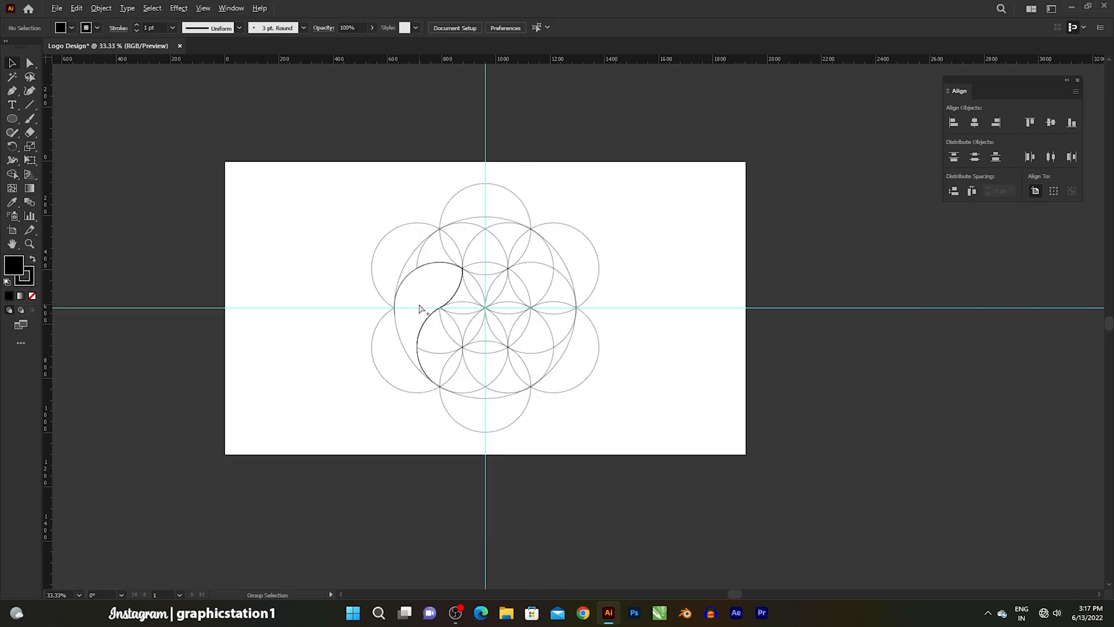
left_click_drag(339, 166, 620, 443)
key("Delete")
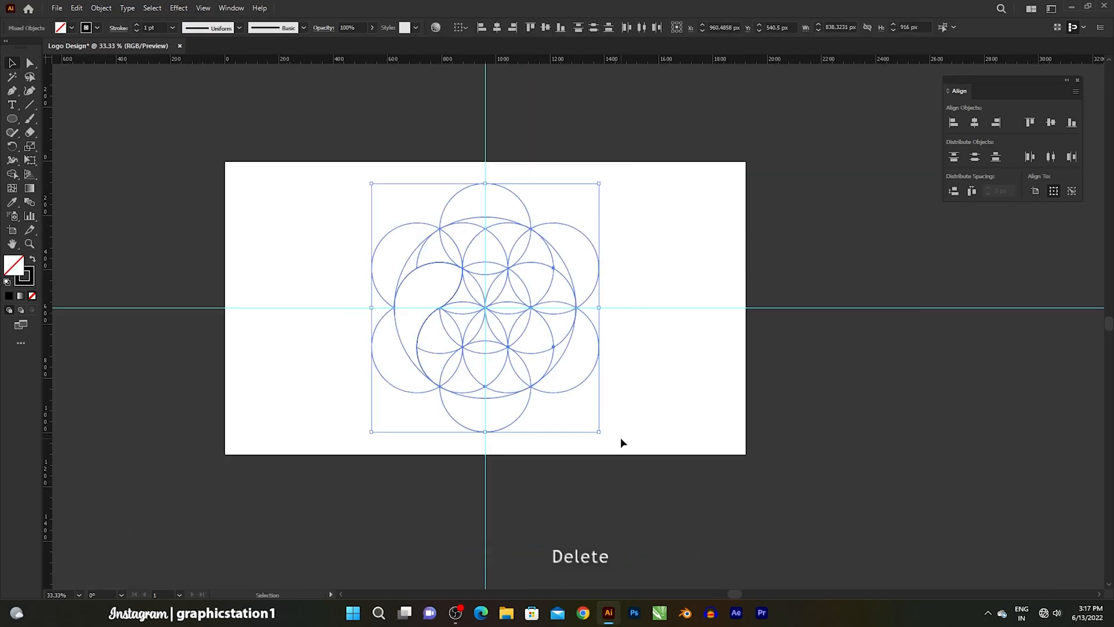
left_click(78, 8)
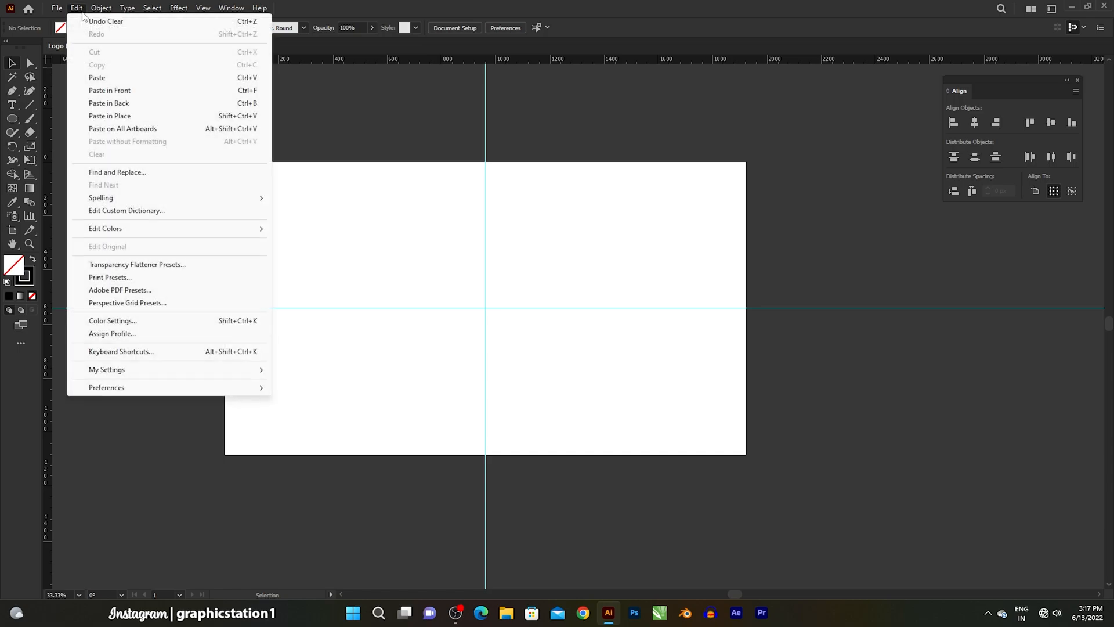
left_click(109, 90)
left_click(246, 225)
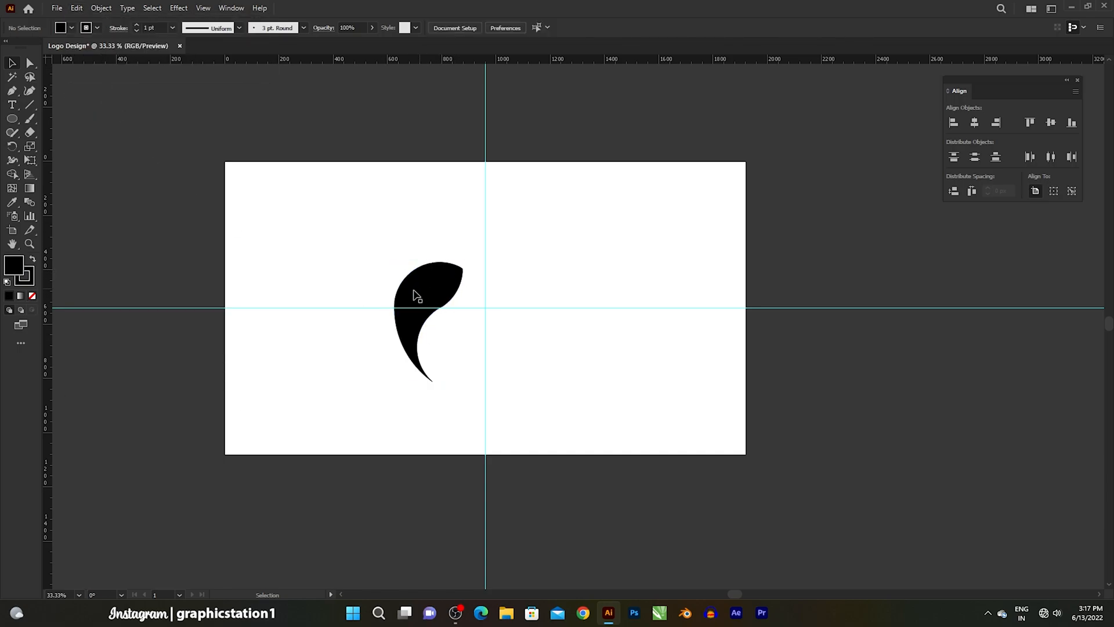
- Show the Gradient settings and apply the White, Black gradient preset to the teardrop shape's fill
scroll(447, 328, "up", 2)
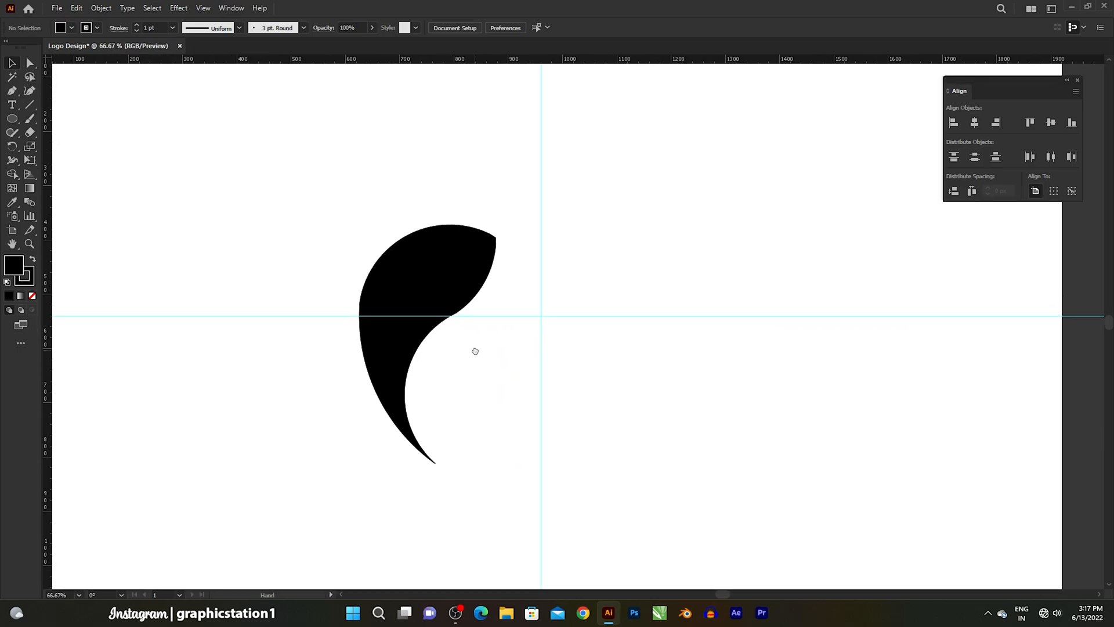
scroll(479, 342, "down", 1)
left_click_drag(486, 343, 492, 346)
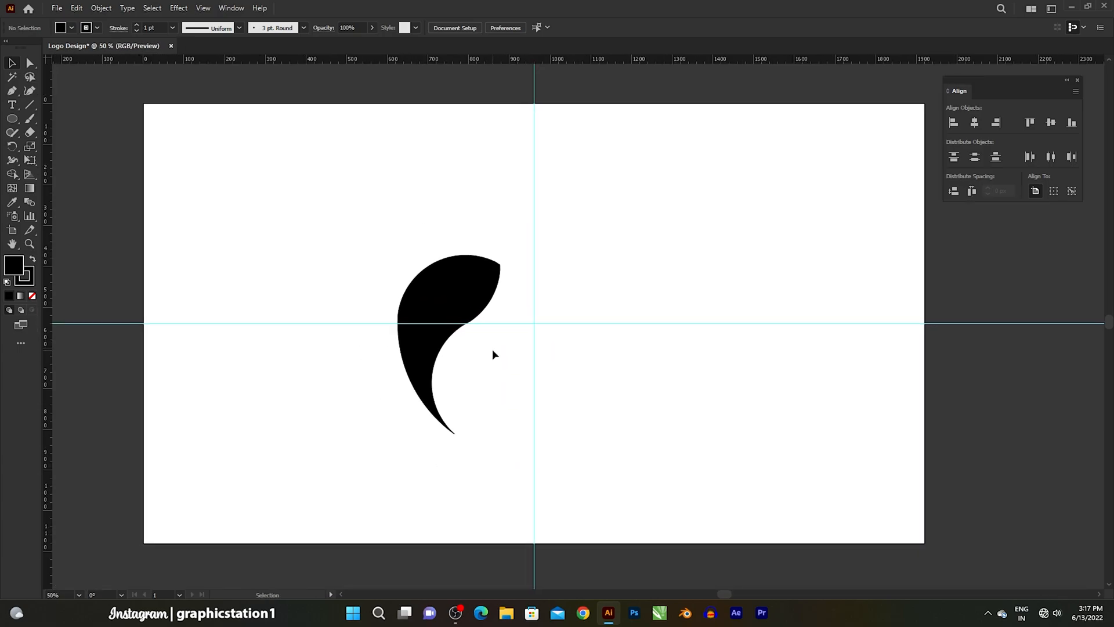
left_click(464, 300)
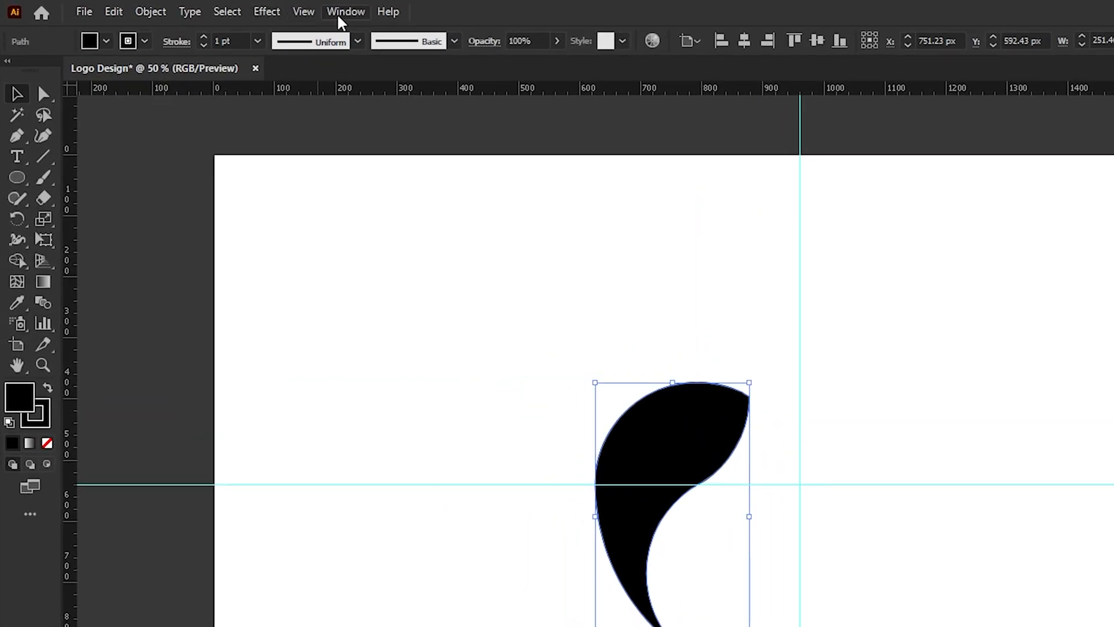
left_click(230, 8)
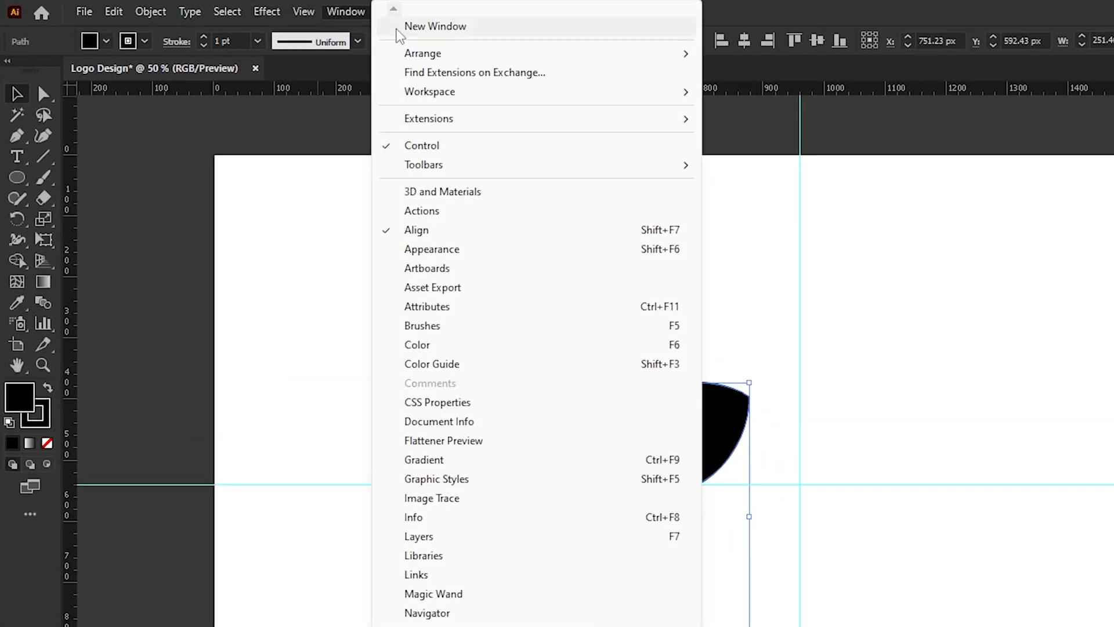
left_click(436, 462)
left_click_drag(995, 347, 854, 161)
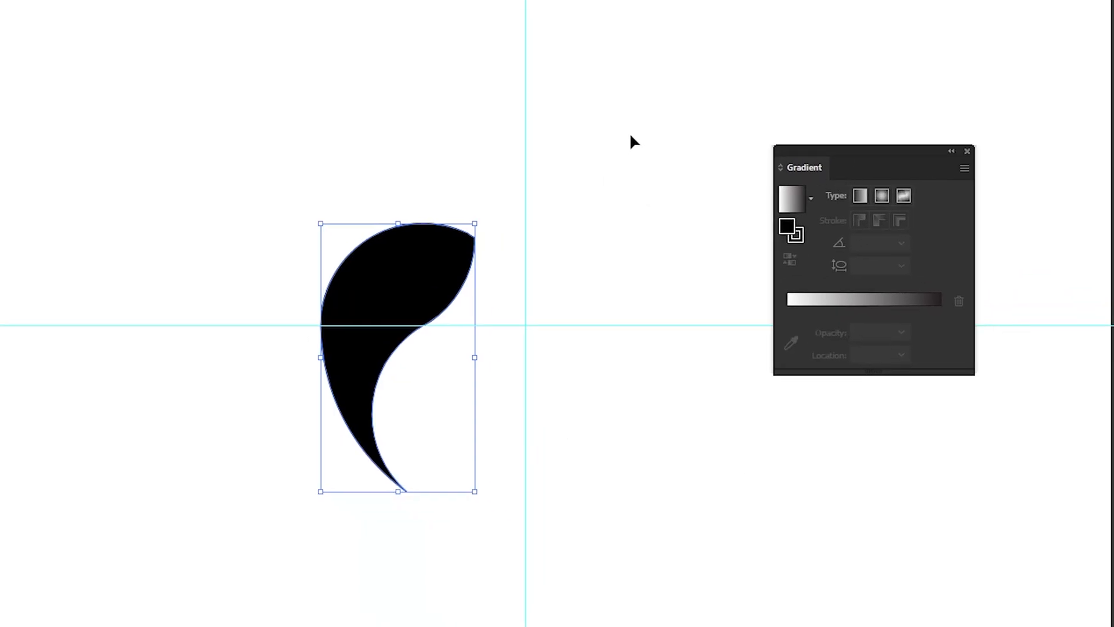
left_click(810, 197)
scroll(714, 272, "up", 1)
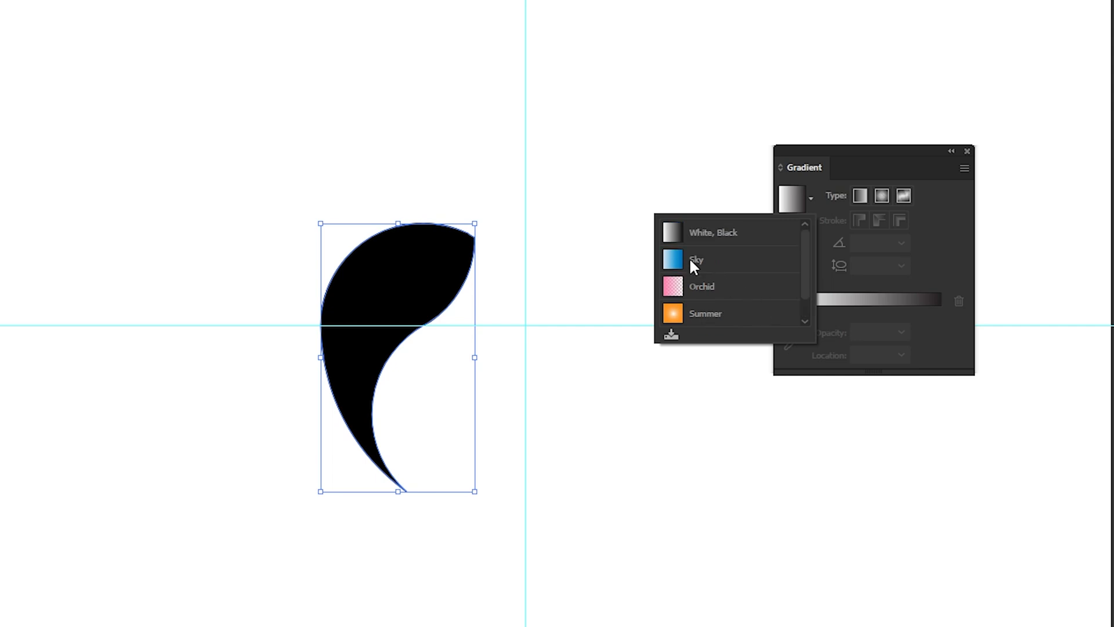
left_click(721, 237)
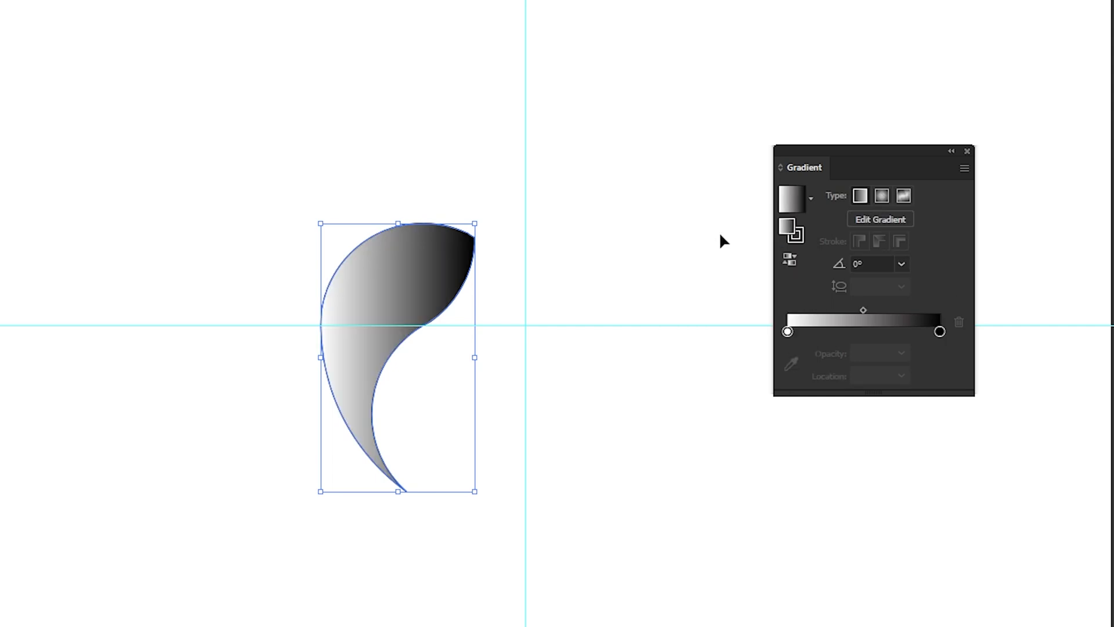
- Make the teardrop's gradient radial and shift its midpoint to about 52%
left_click(883, 192)
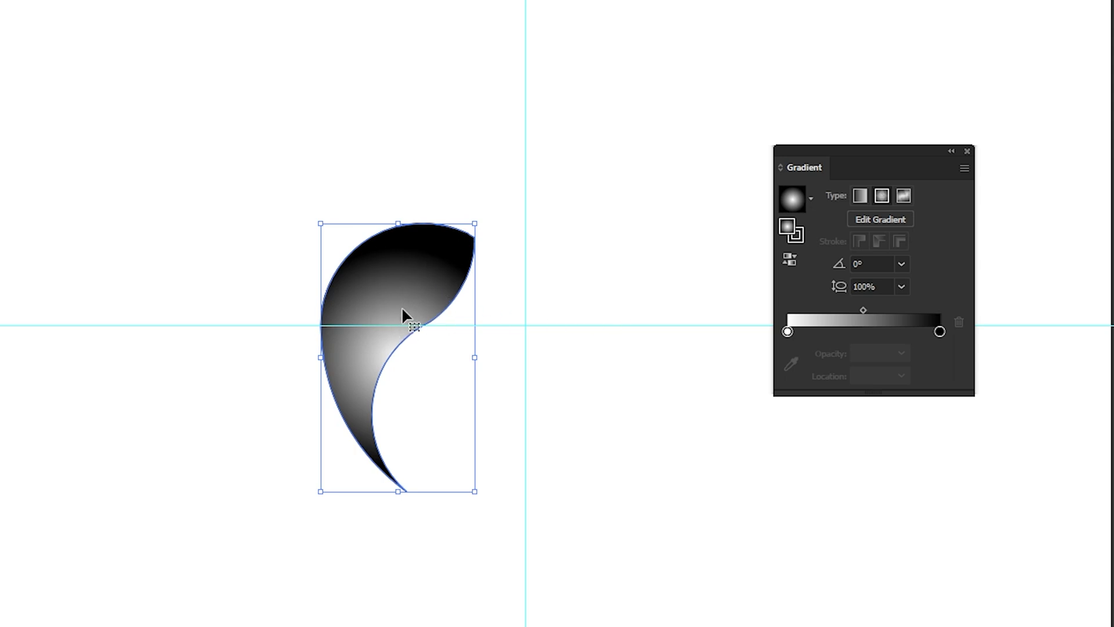
left_click_drag(864, 310, 867, 310)
left_click(661, 288)
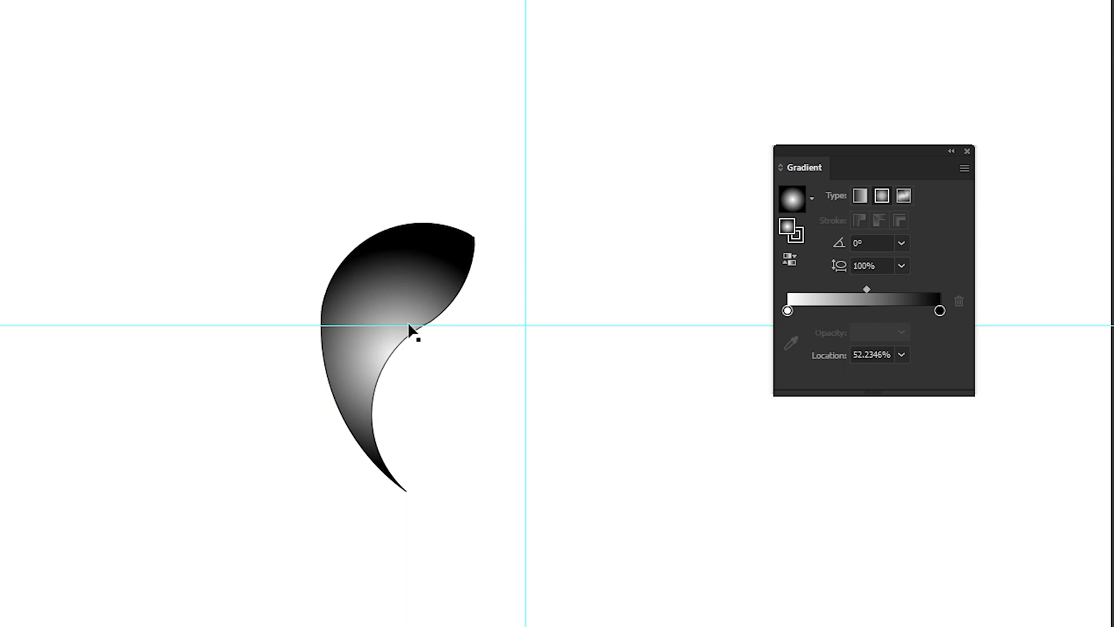
left_click_drag(852, 152, 1113, 174)
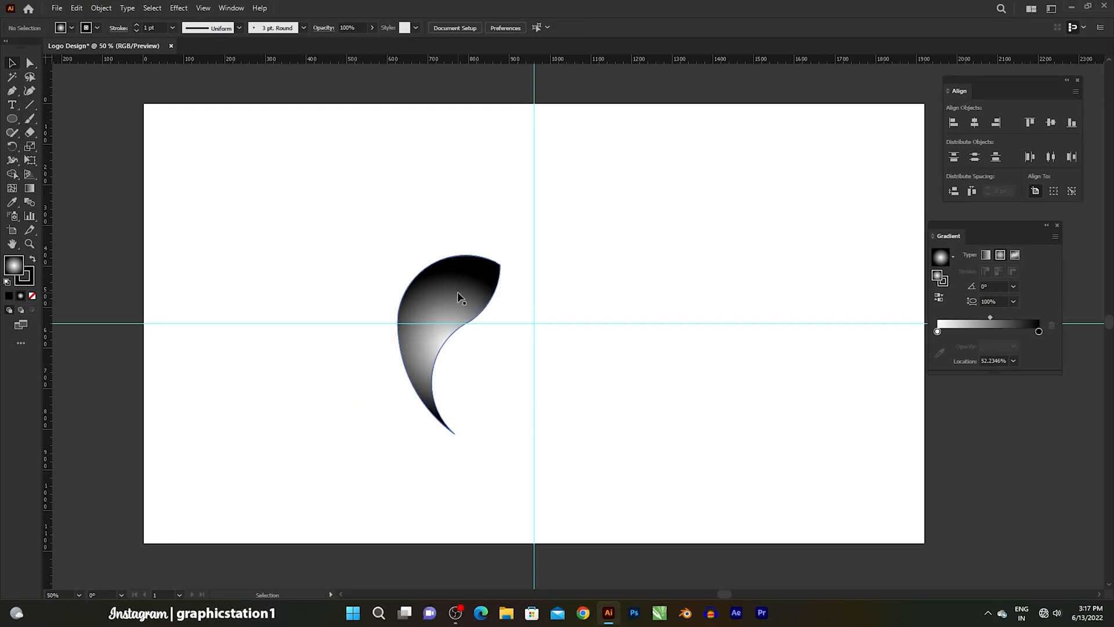
- Select the gradient-filled teardrop and set its stroke to None
left_click(458, 297)
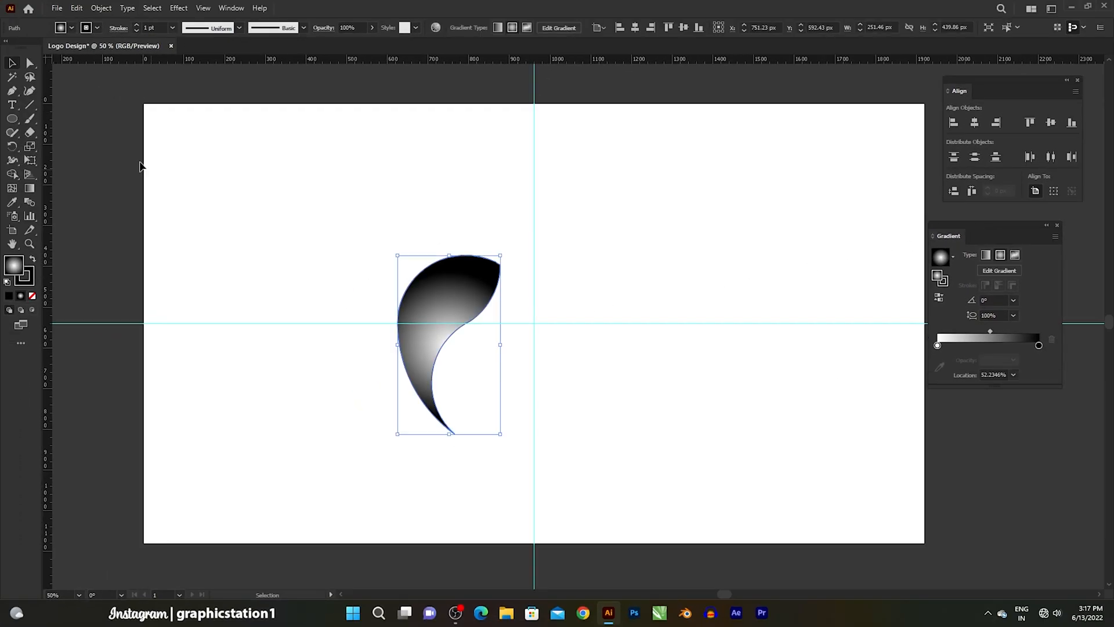
left_click(95, 29)
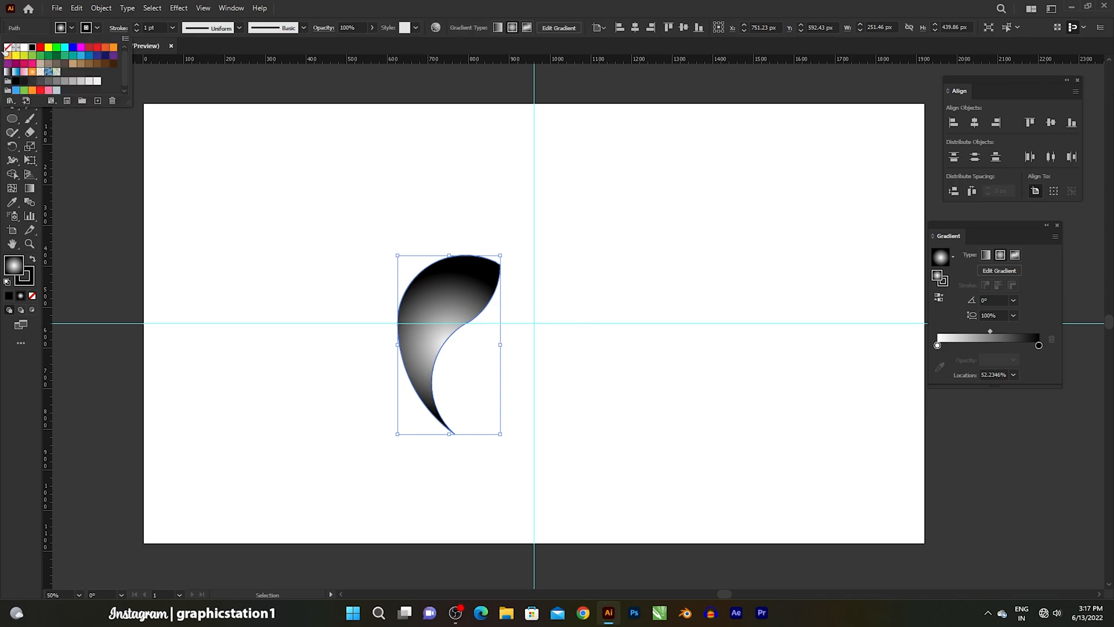
left_click(7, 48)
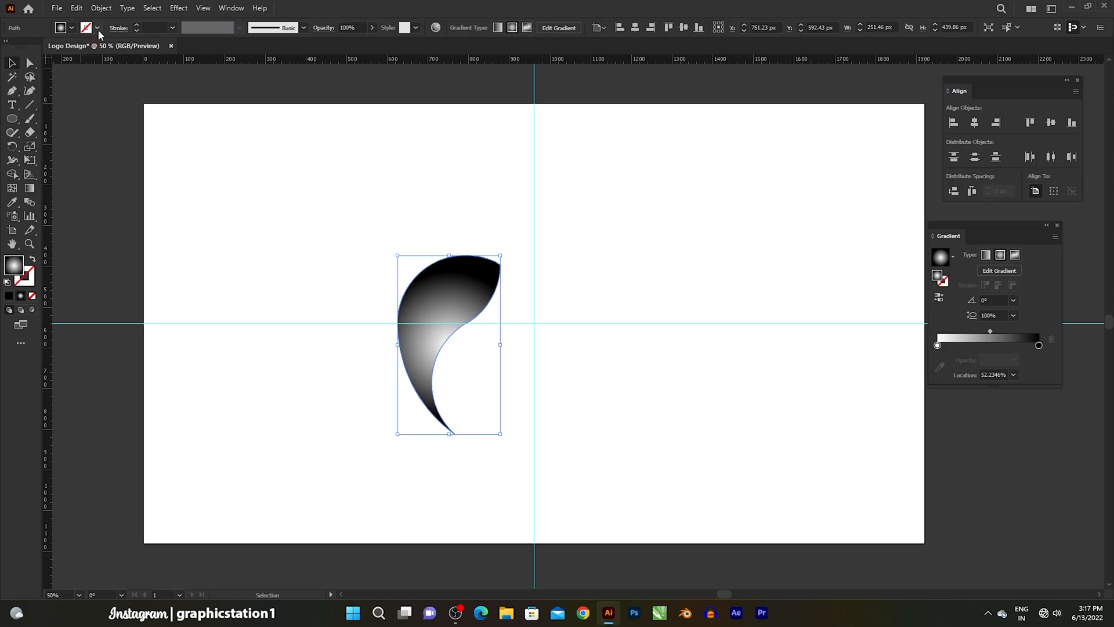
- Copy the teardrop at 60° about the guide intersection and repeat the rotation to form a ring of six, then deselect
left_click_drag(12, 146, 54, 151)
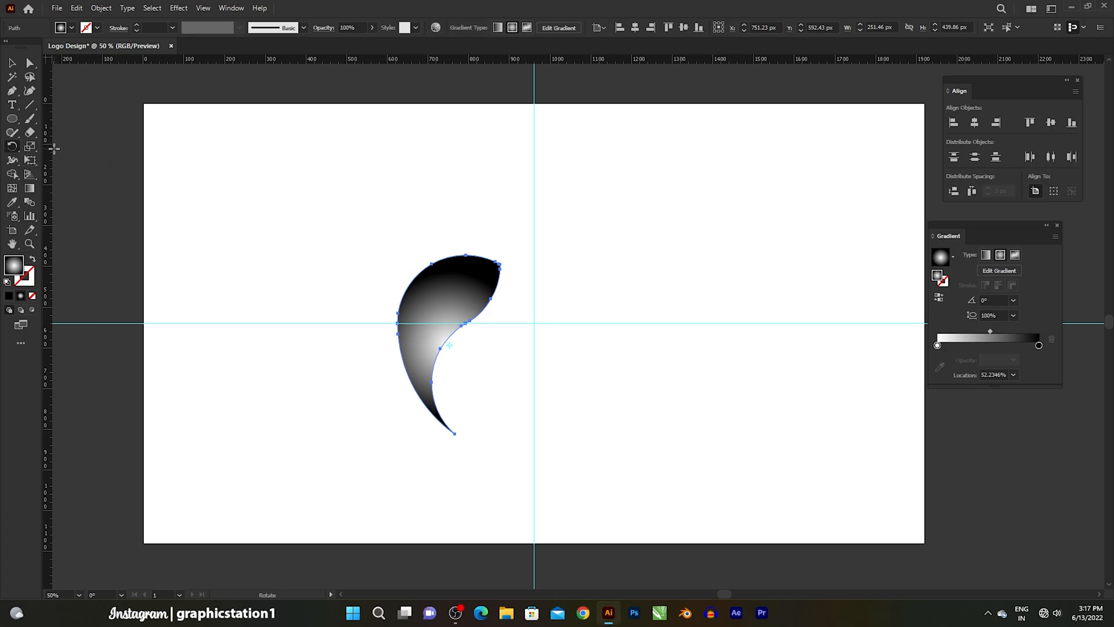
left_click(533, 323, "alt")
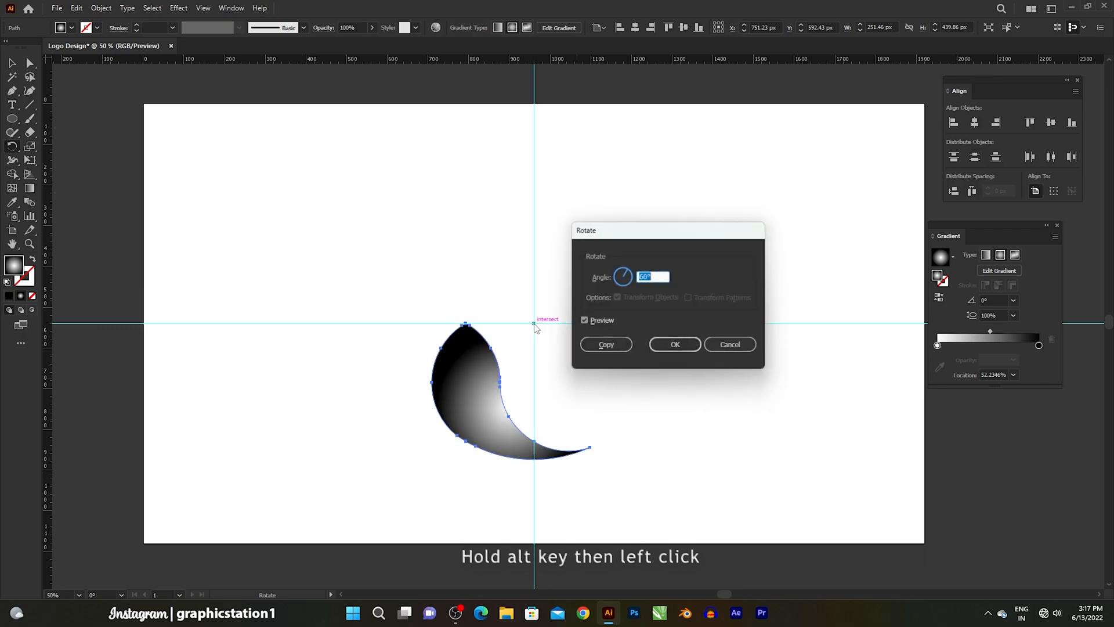
left_click(605, 346)
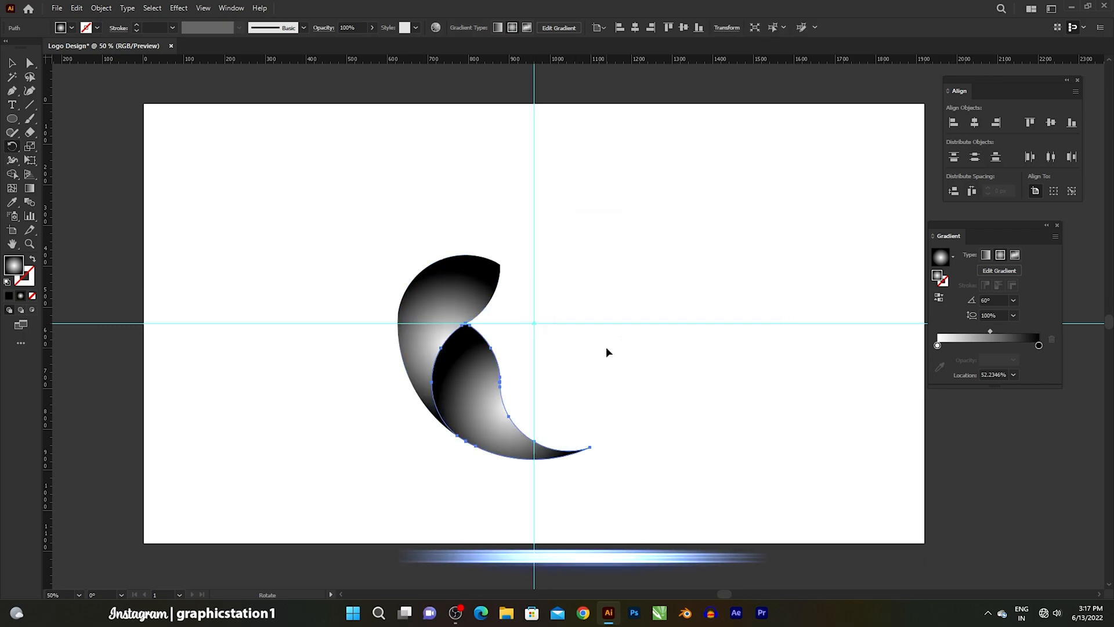
key("ctrl+d")
key("ctrl+d")
key("ctrl+d")
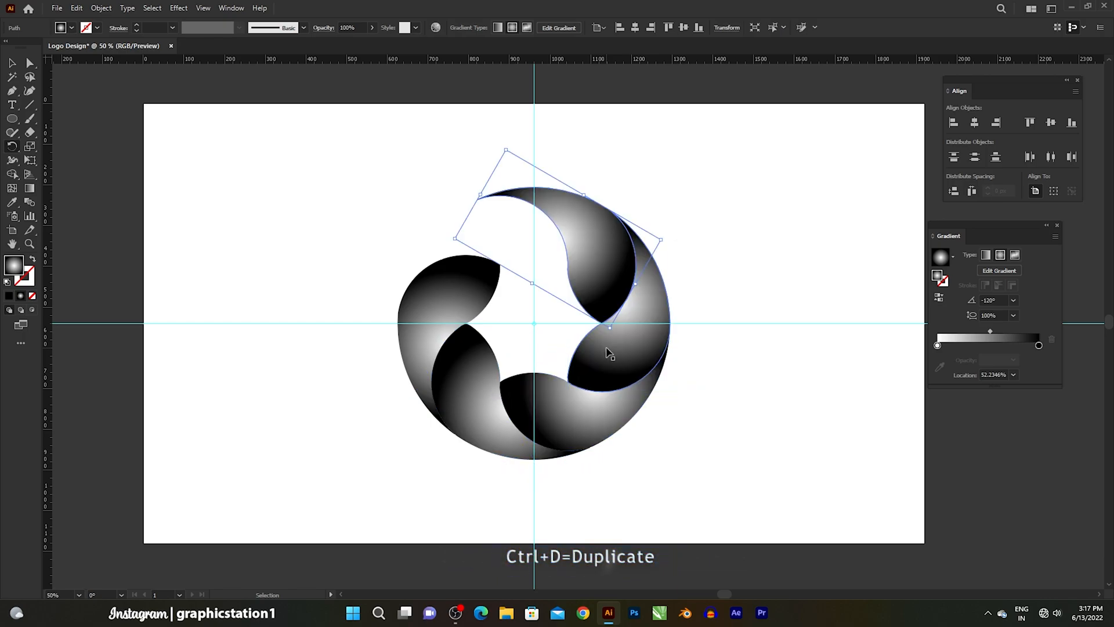
key("ctrl+d")
key("r")
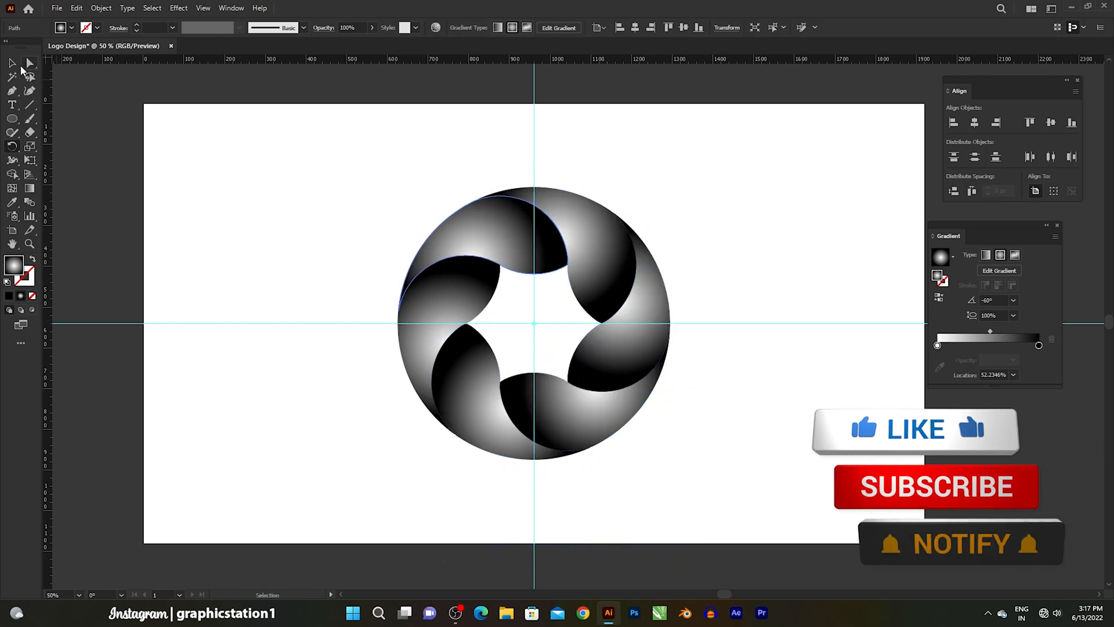
key("v")
left_click(562, 356)
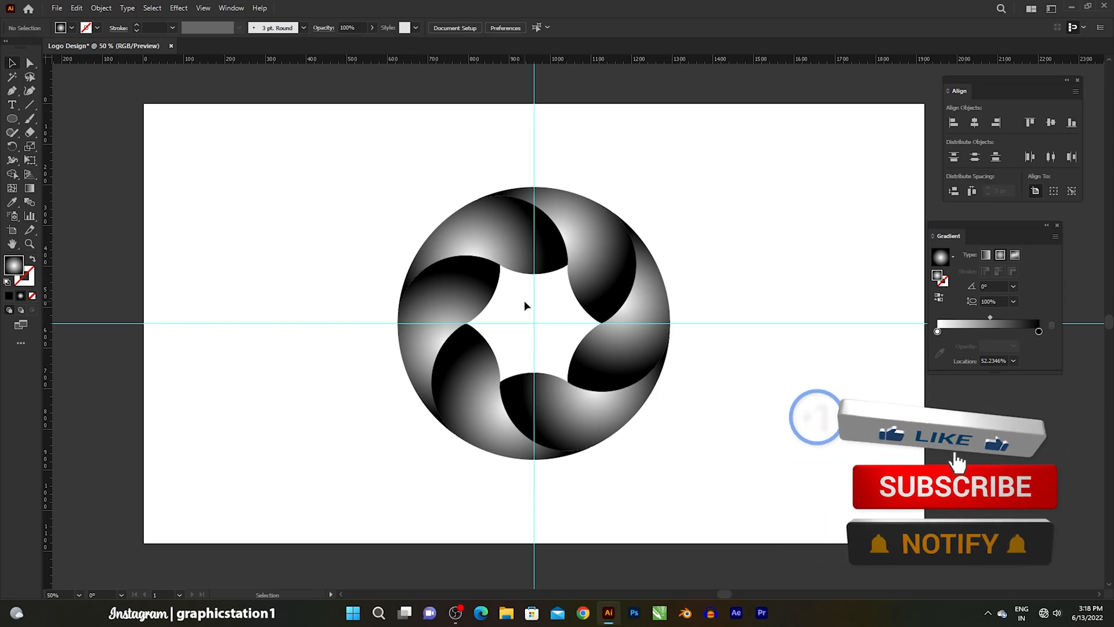
- Unlock everything and delete the horizontal and vertical guides
left_click(101, 8)
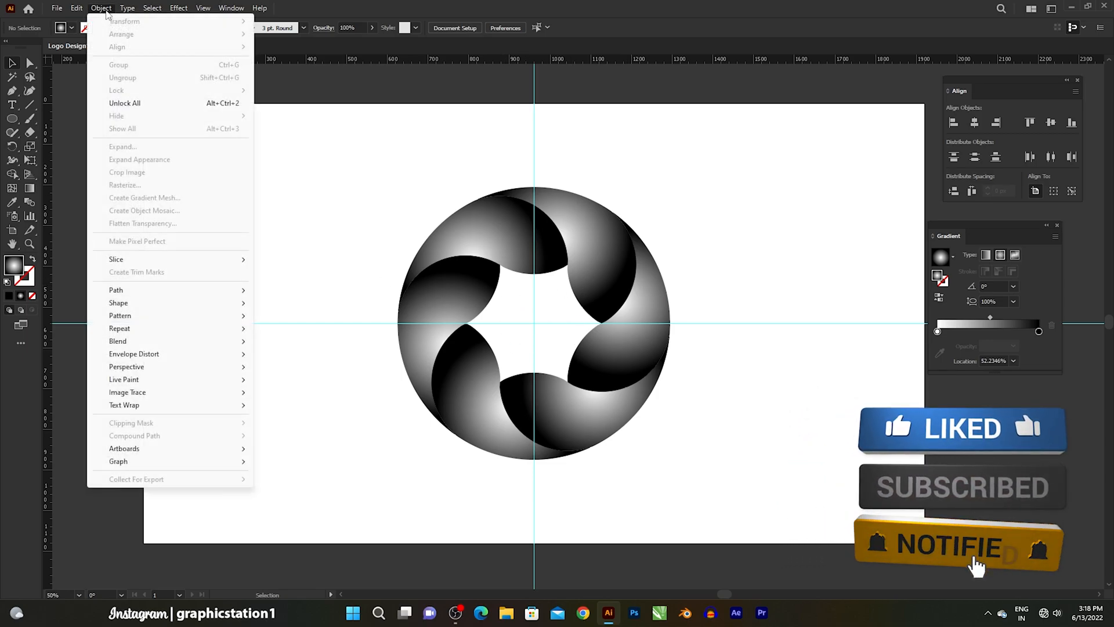
left_click(103, 100)
left_click_drag(244, 254, 308, 367)
key("Delete")
left_click_drag(496, 106, 614, 155)
key("Delete")
- Select all six teardrops and fill the star-shaped gap at the ring's centre with black using the Shape Builder tool
scroll(535, 249, "up", 1)
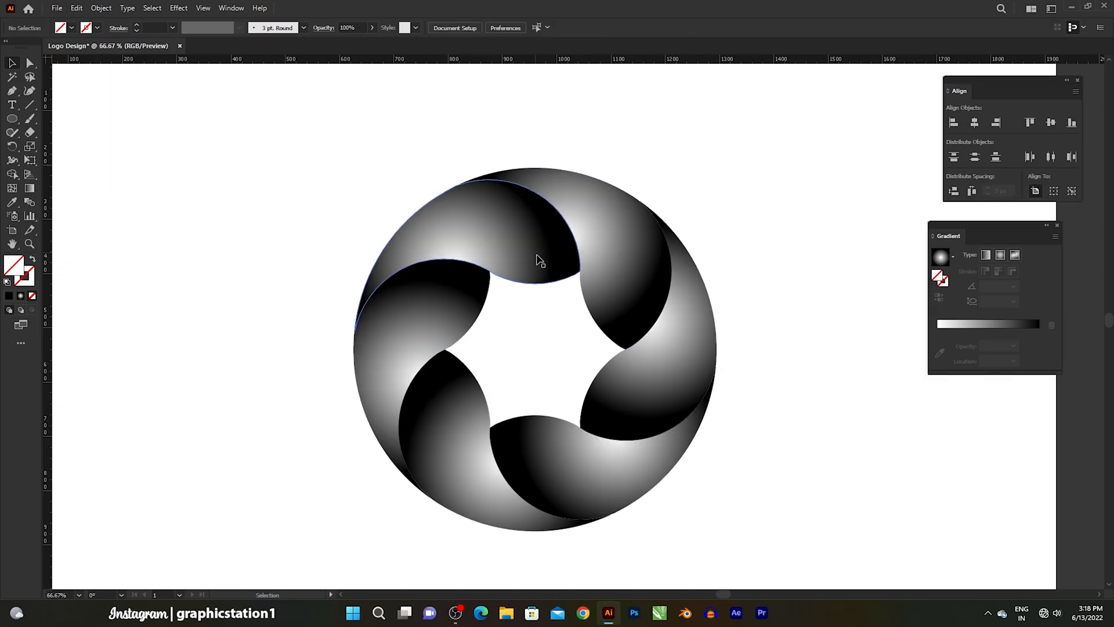
left_click_drag(557, 278, 550, 257)
left_click_drag(452, 237, 702, 518)
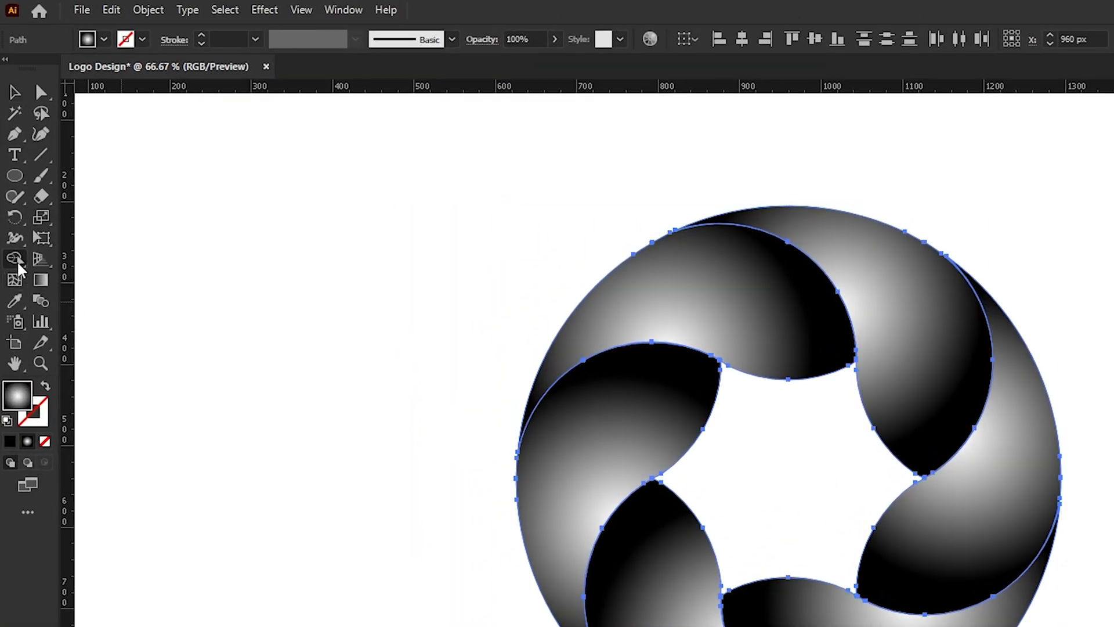
left_click(25, 179)
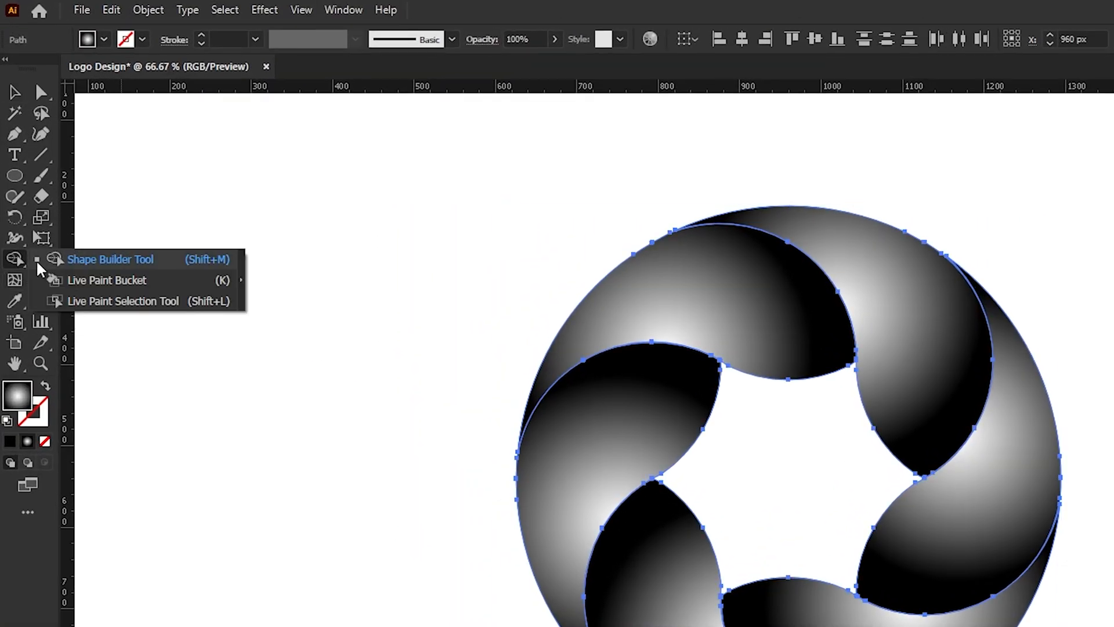
left_click(101, 261)
left_click(104, 39)
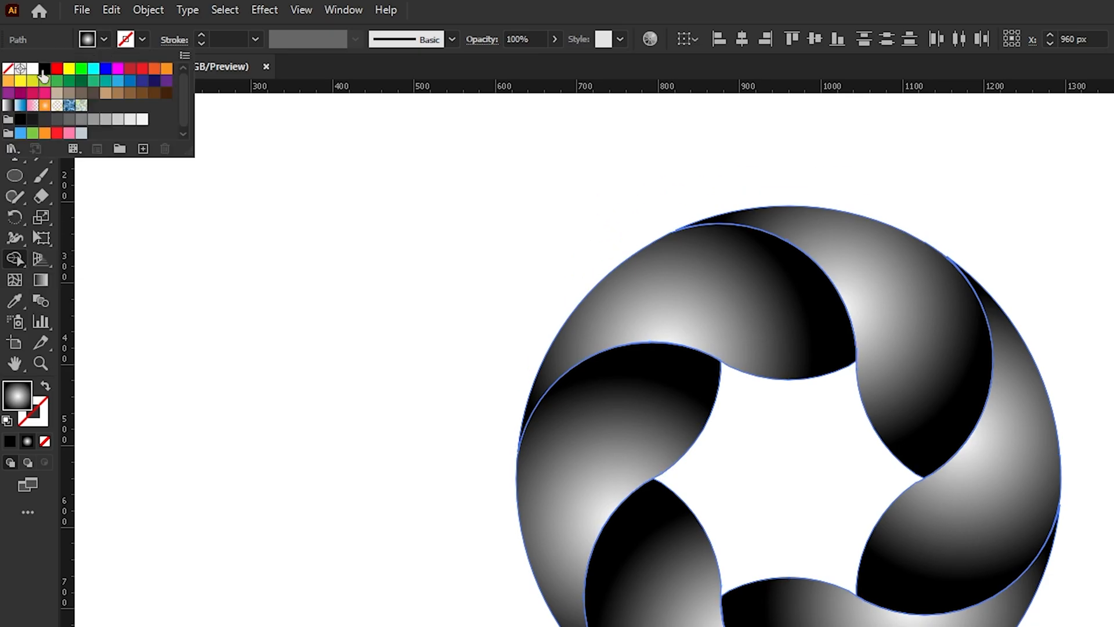
left_click(44, 69)
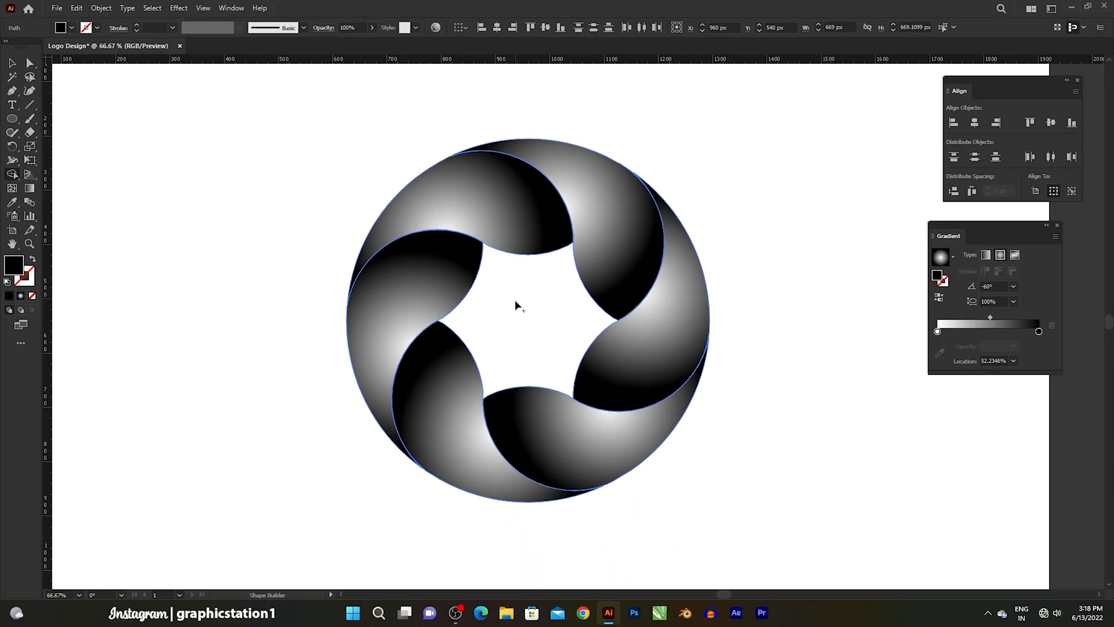
left_click(522, 319)
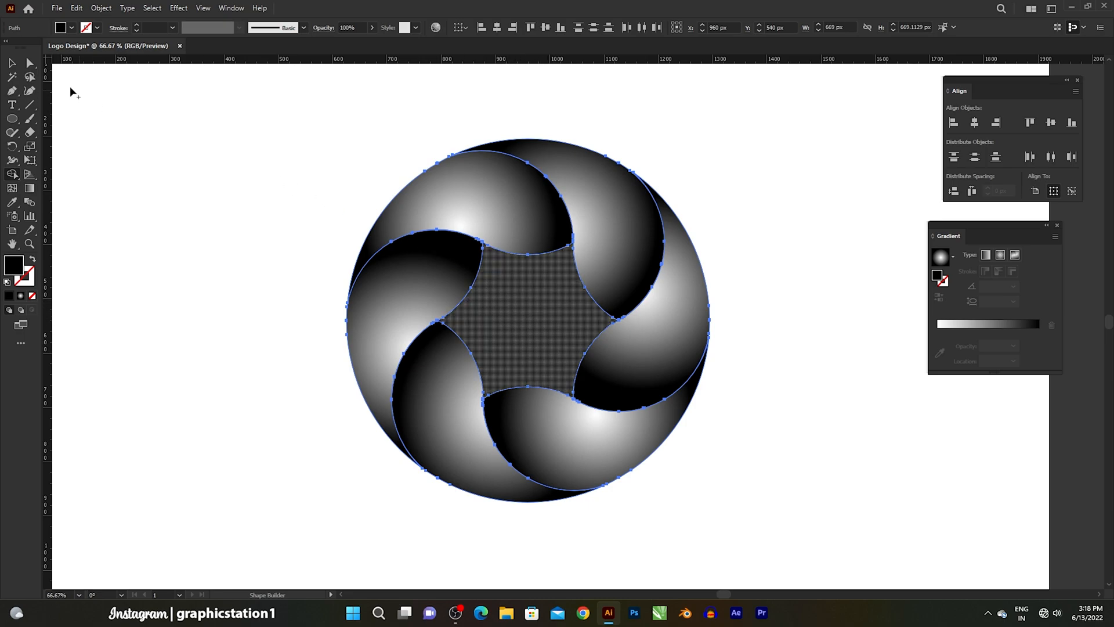
left_click(11, 63)
left_click(147, 145)
- Paste a copy of the black central star in front and scale it about its centre to about 30 × 26 px
left_click(543, 340)
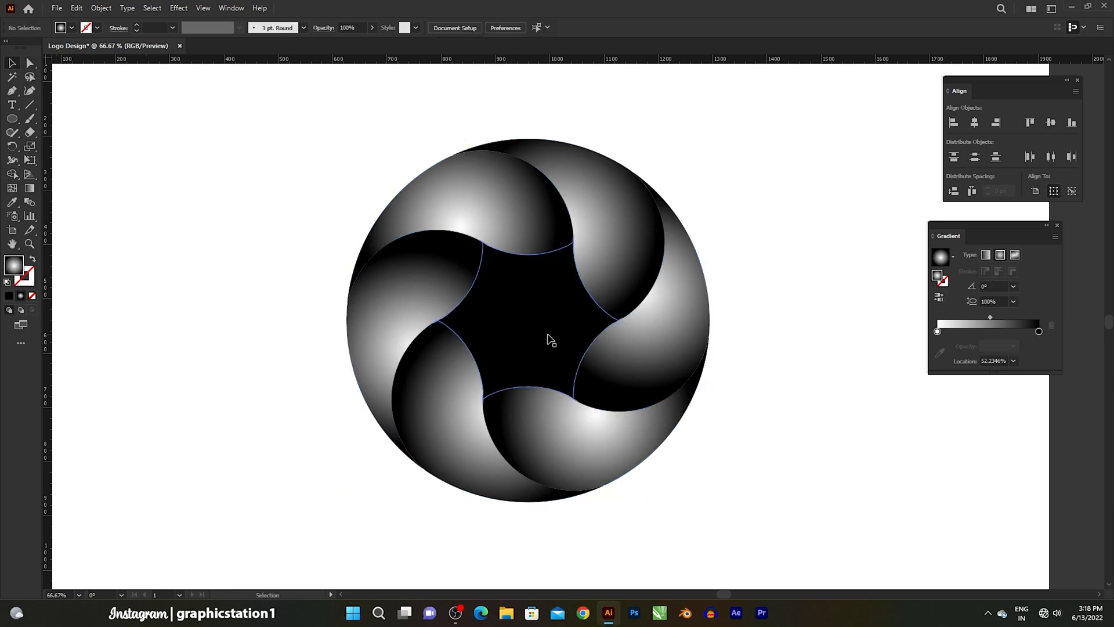
left_click(76, 8)
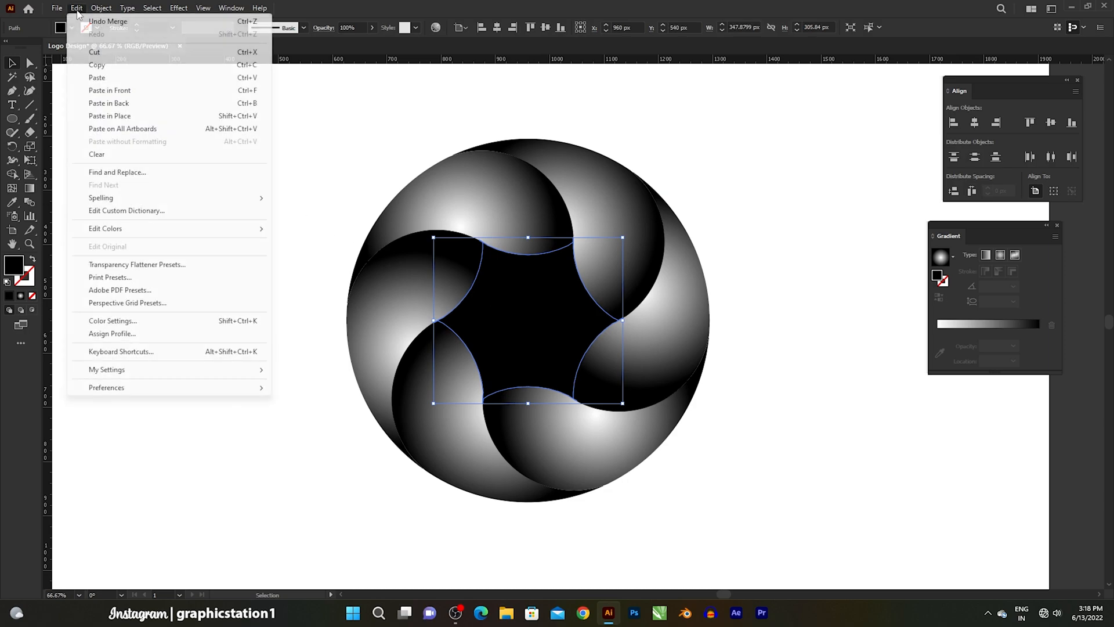
left_click(87, 65)
left_click(77, 8)
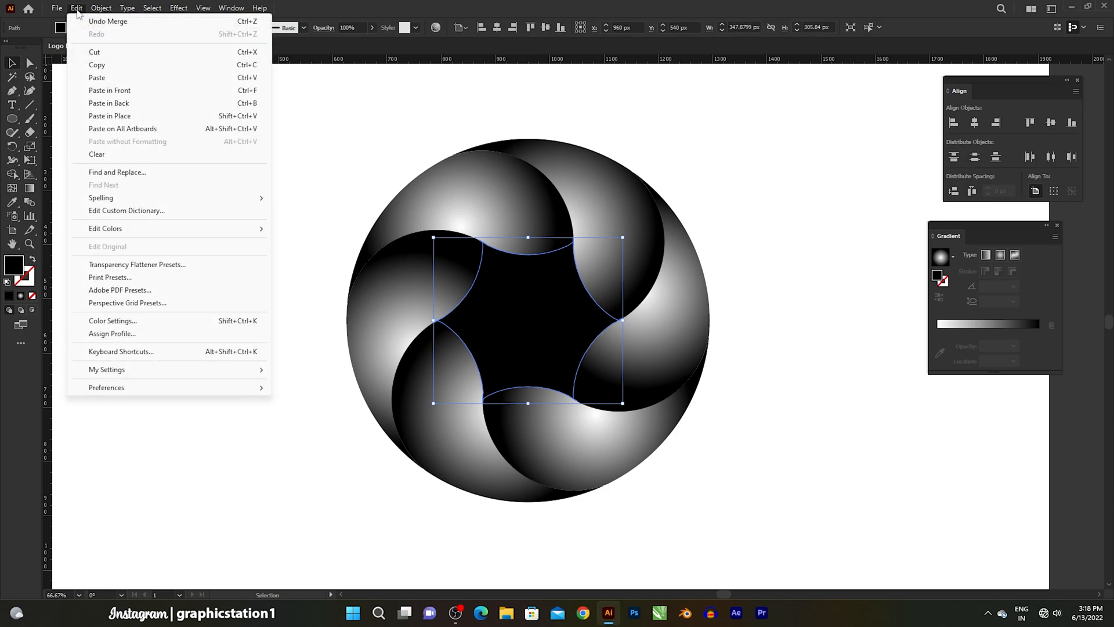
left_click(81, 91)
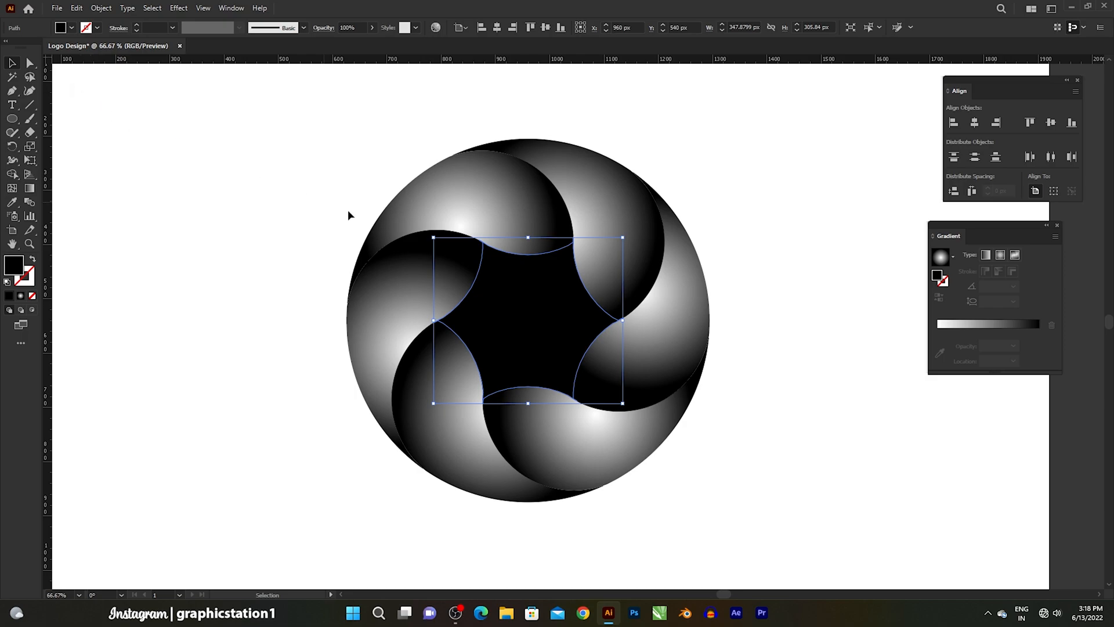
left_click_drag(623, 238, 560, 318)
- Fill the small central star with white and deselect it
left_click(72, 27)
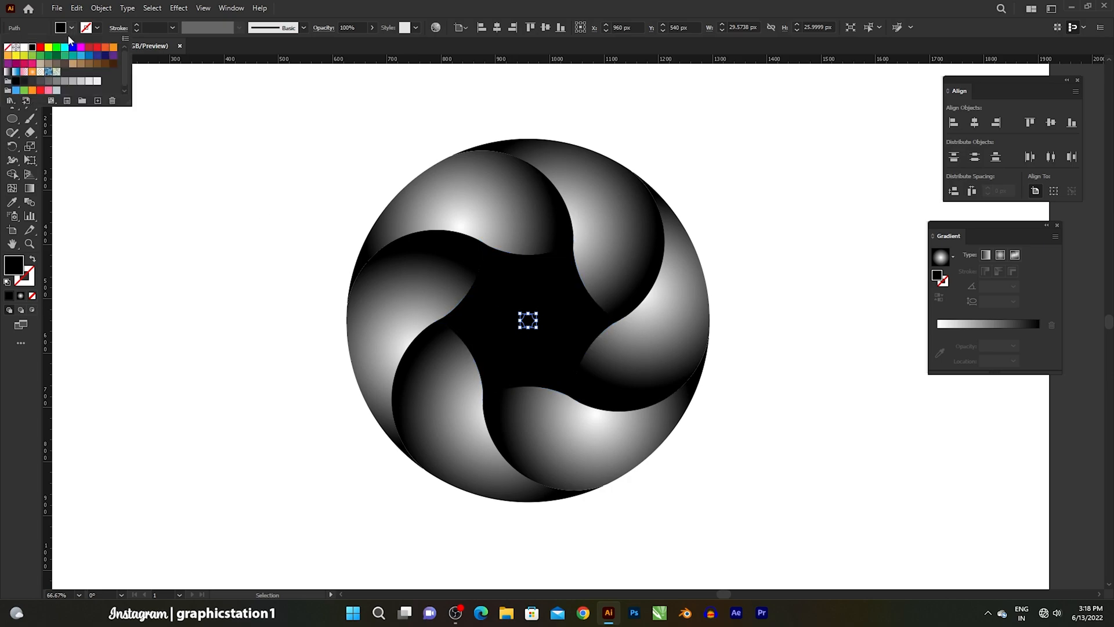
left_click(24, 47)
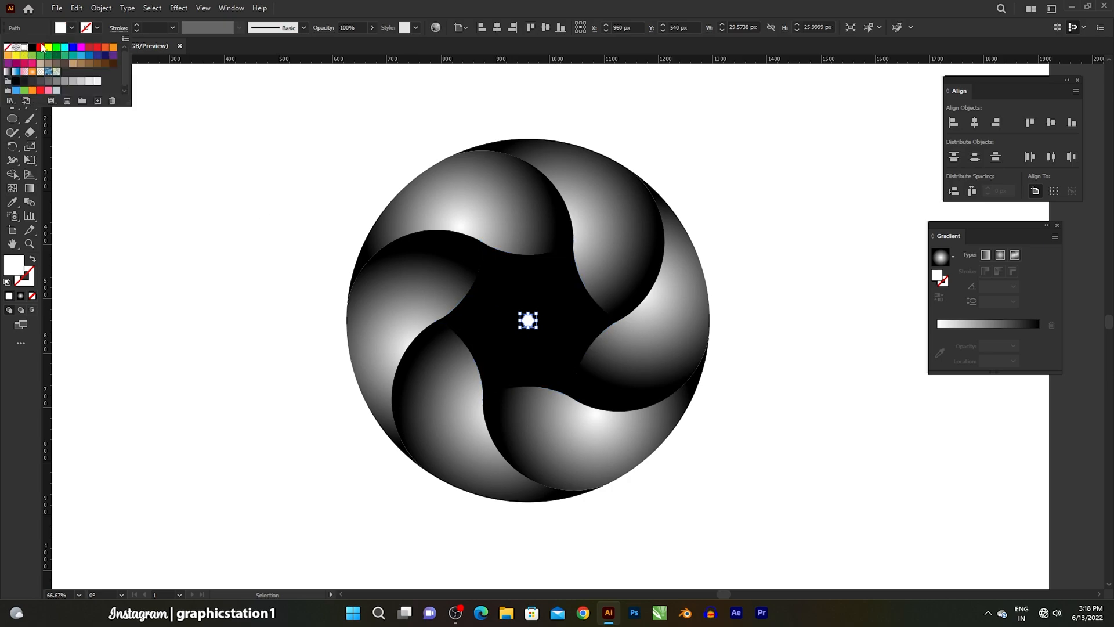
left_click(199, 199)
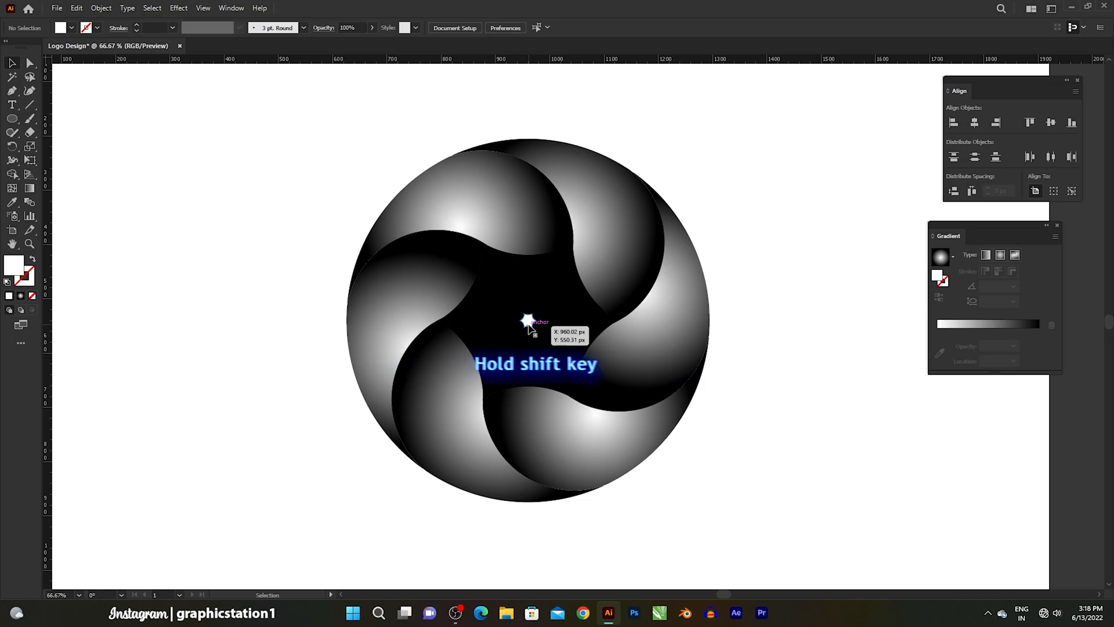
- Select the small white star together with the large black star and make a blend between them
left_click(529, 322, "shift")
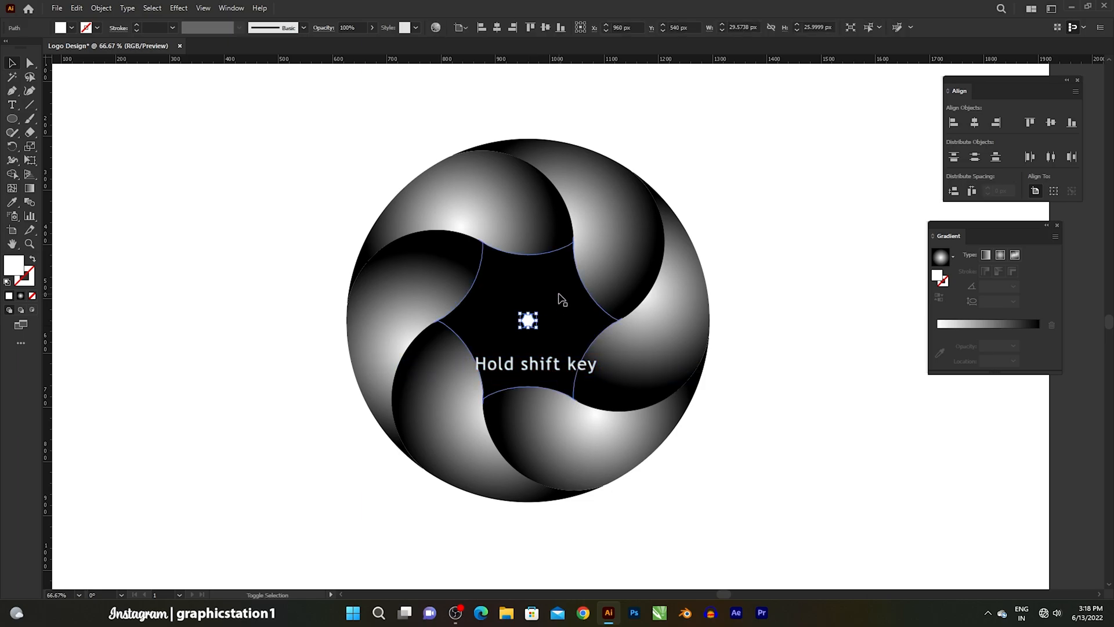
left_click(561, 295, "shift")
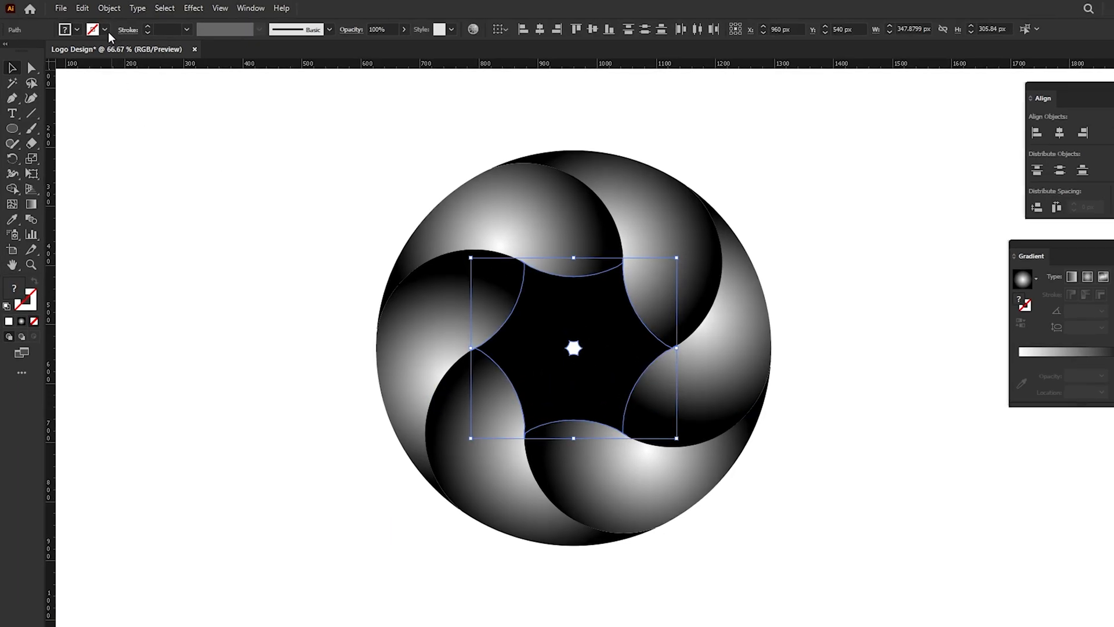
left_click(101, 8)
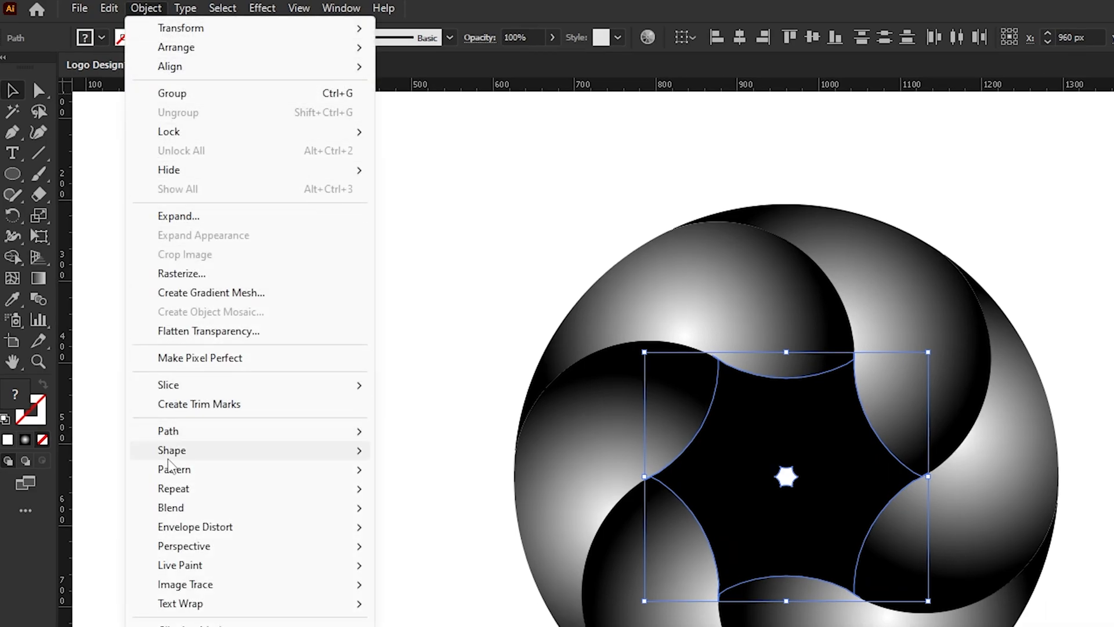
mouse_move(279, 514)
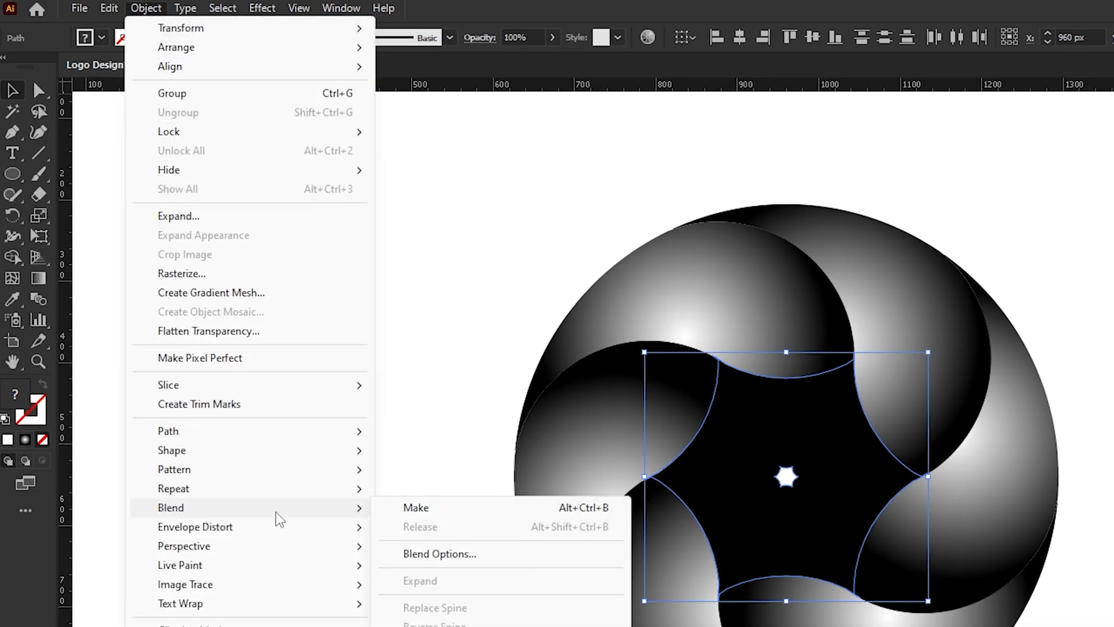
left_click(447, 518)
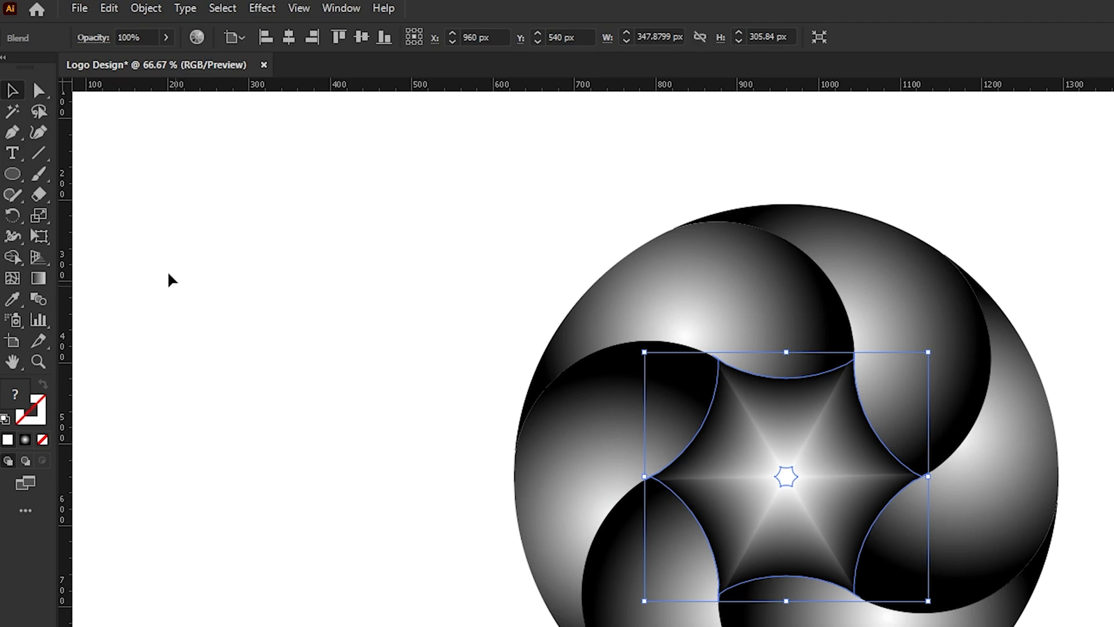
- Set the star blend's spacing to Specified Steps with 260 steps
left_click(147, 9)
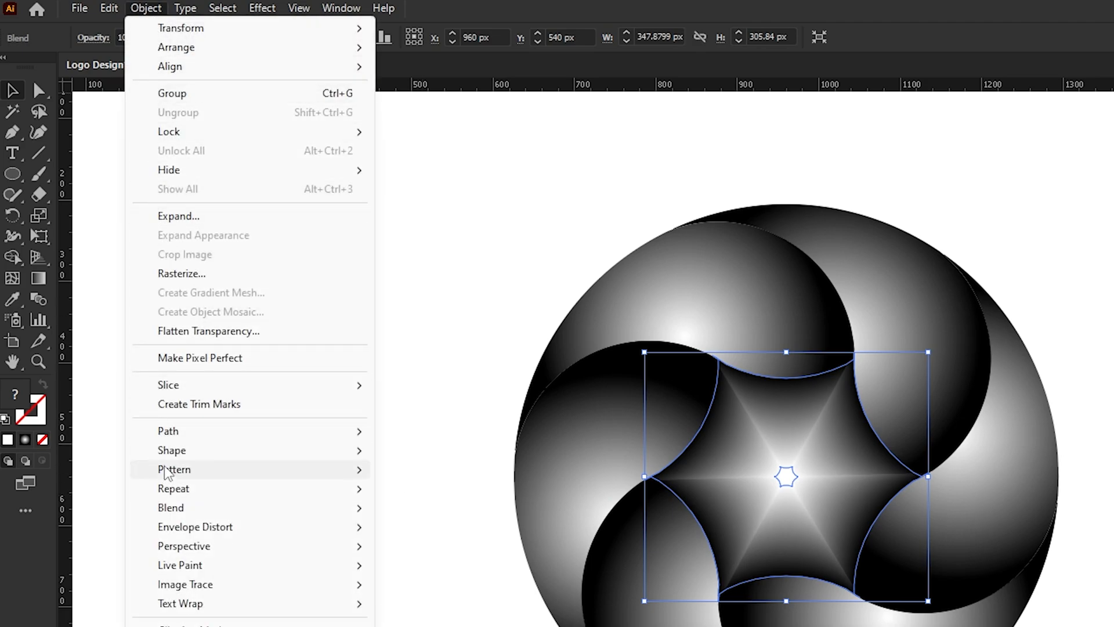
mouse_move(165, 509)
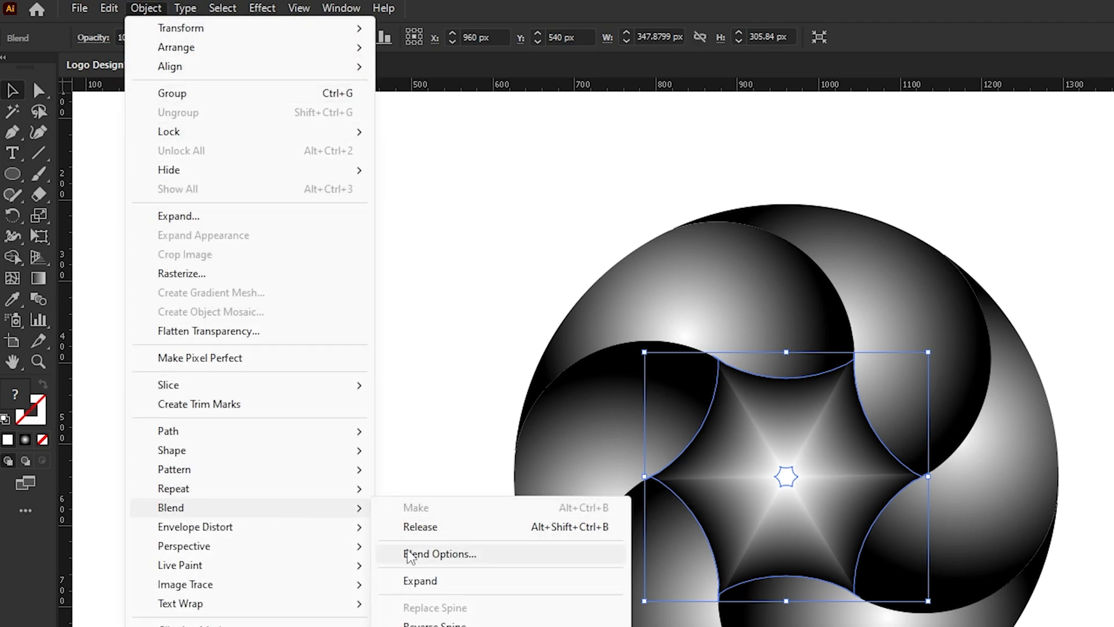
left_click(409, 558)
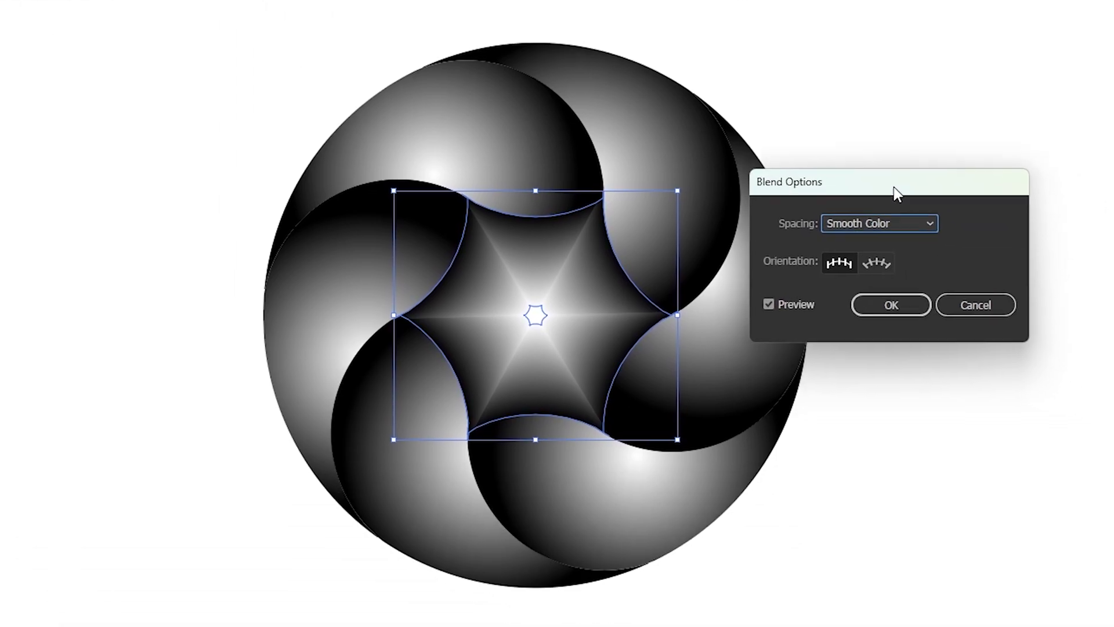
left_click_drag(893, 187, 888, 185)
left_click(883, 221)
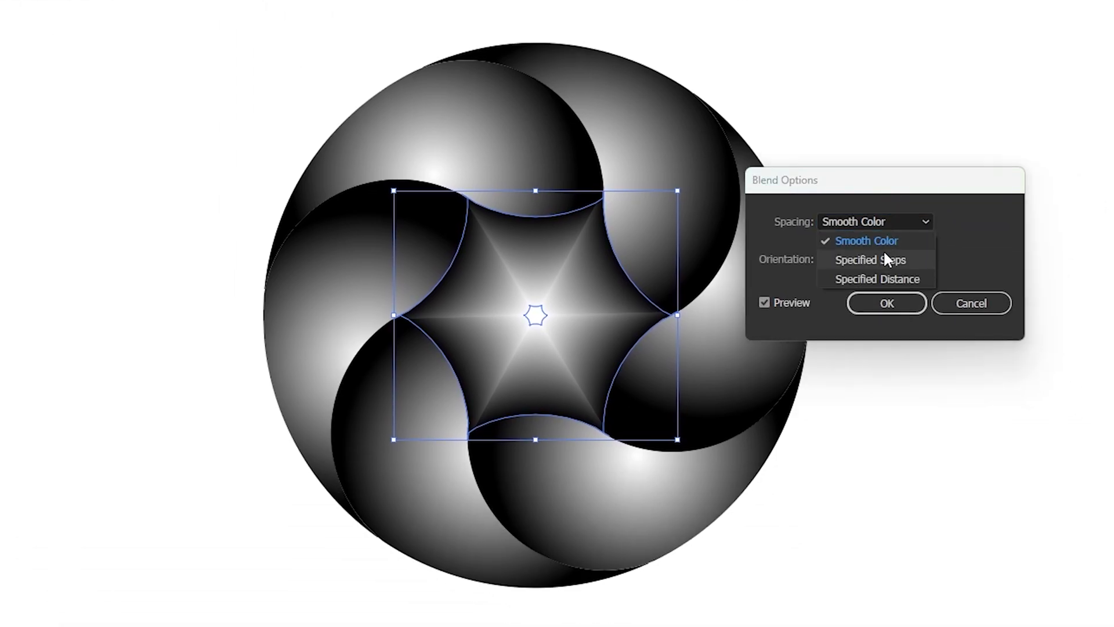
left_click(871, 259)
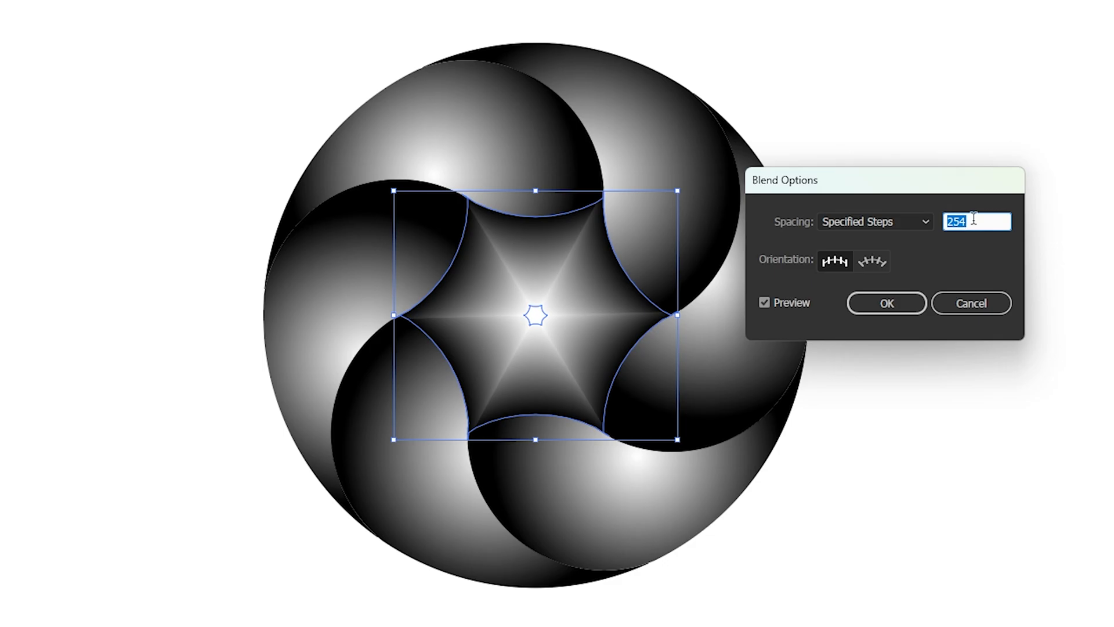
type("260")
left_click(887, 302)
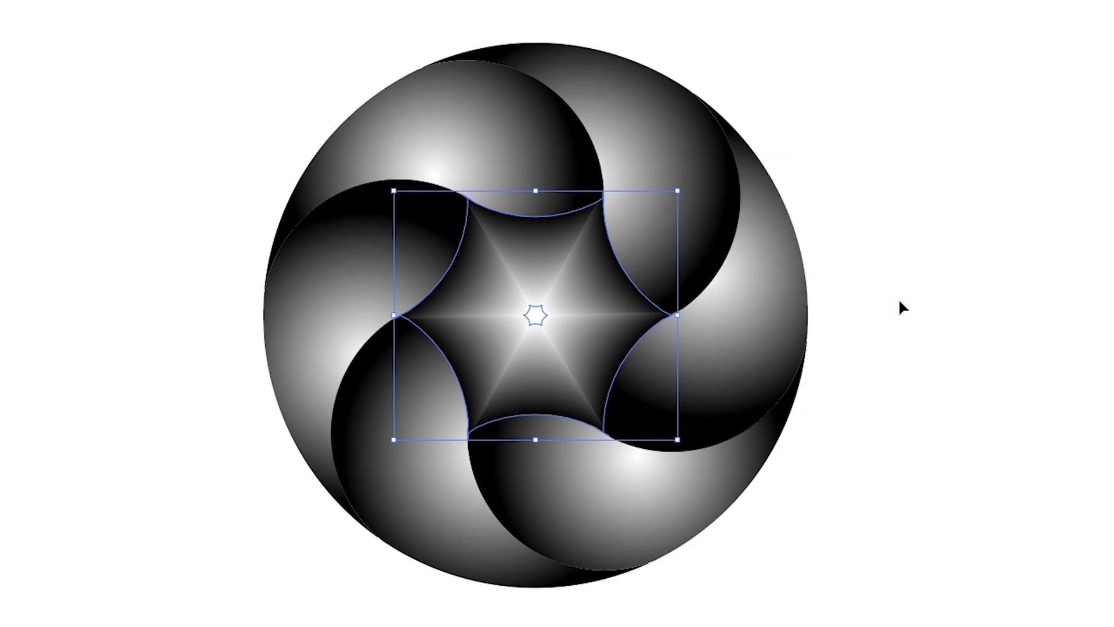